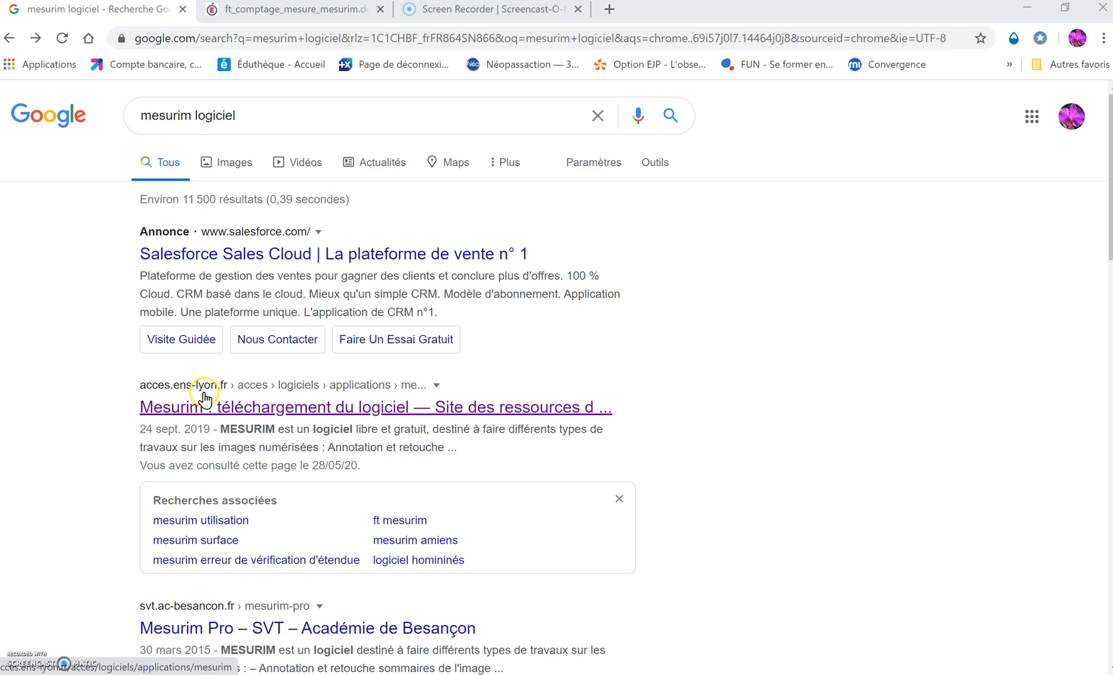
Step: Open the Mesurim download page on the ACCES site and review its download and installation sections
left_click(323, 414)
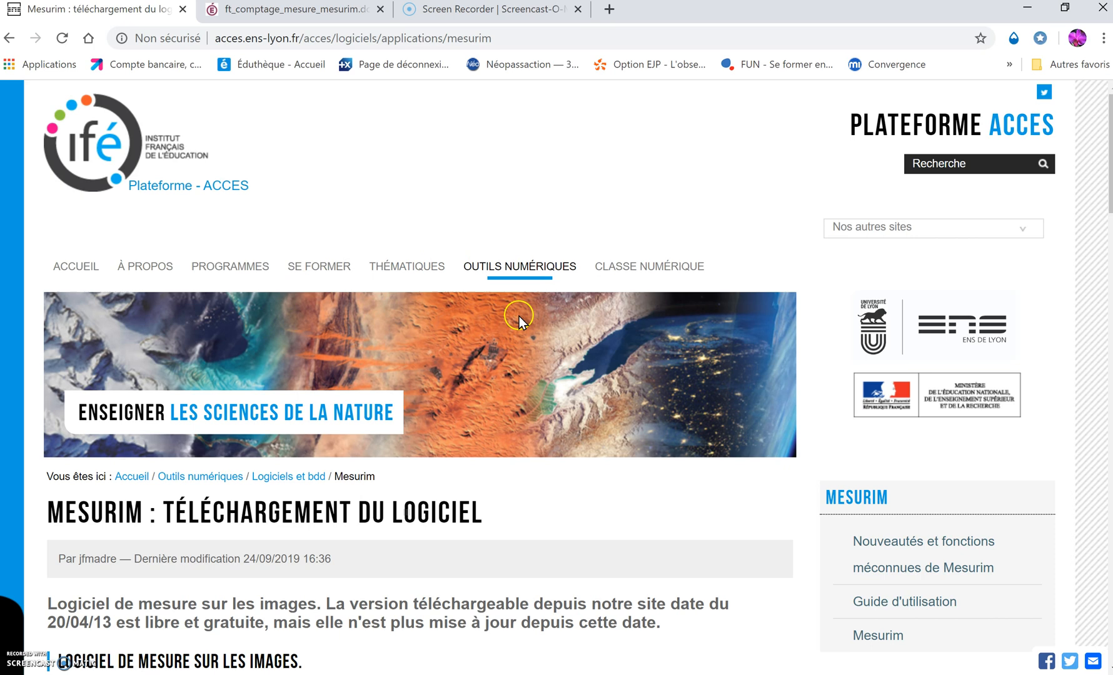
scroll(538, 338, "down", 3)
scroll(549, 348, "down", 3)
scroll(550, 348, "down", 5)
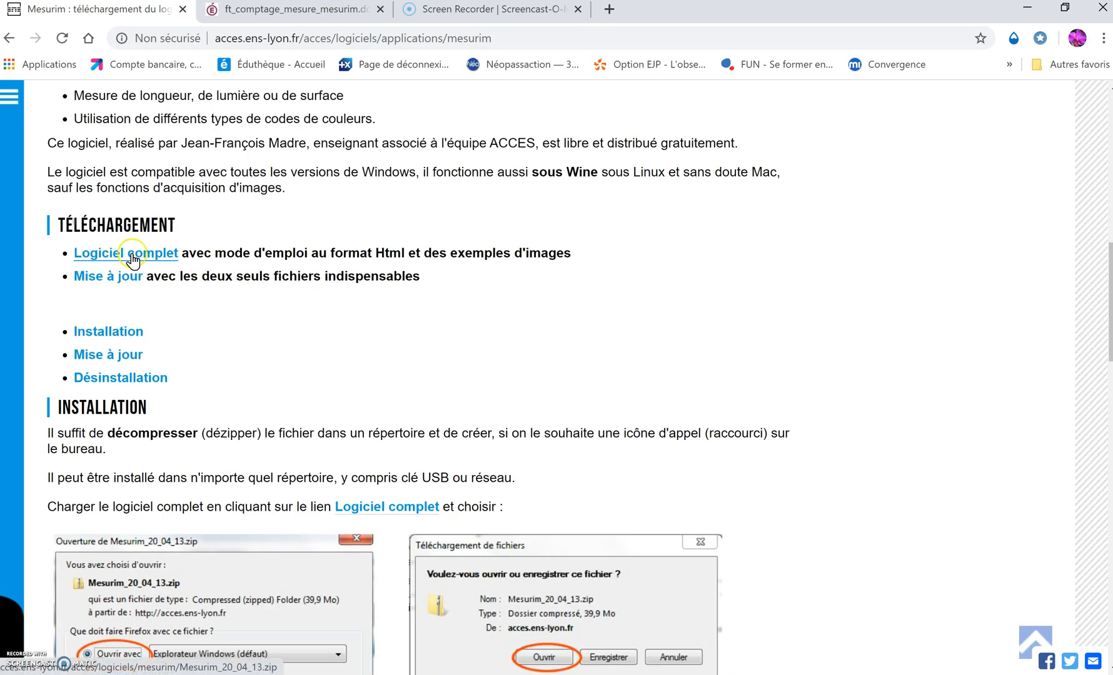
scroll(365, 334, "down", 1)
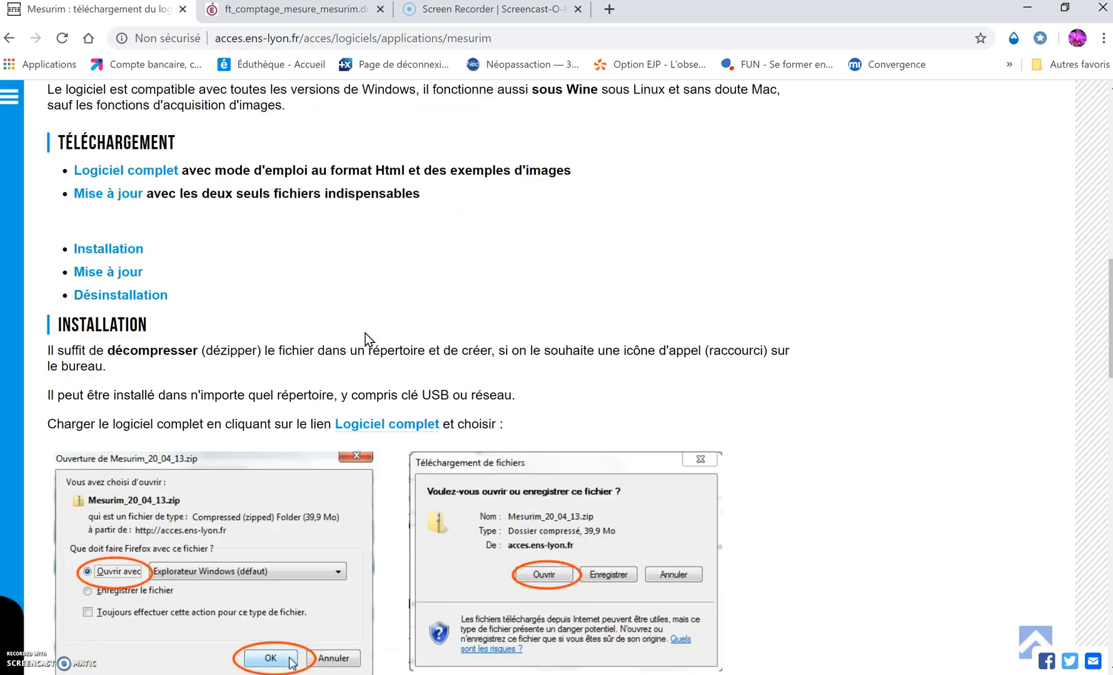
scroll(365, 334, "up", 1)
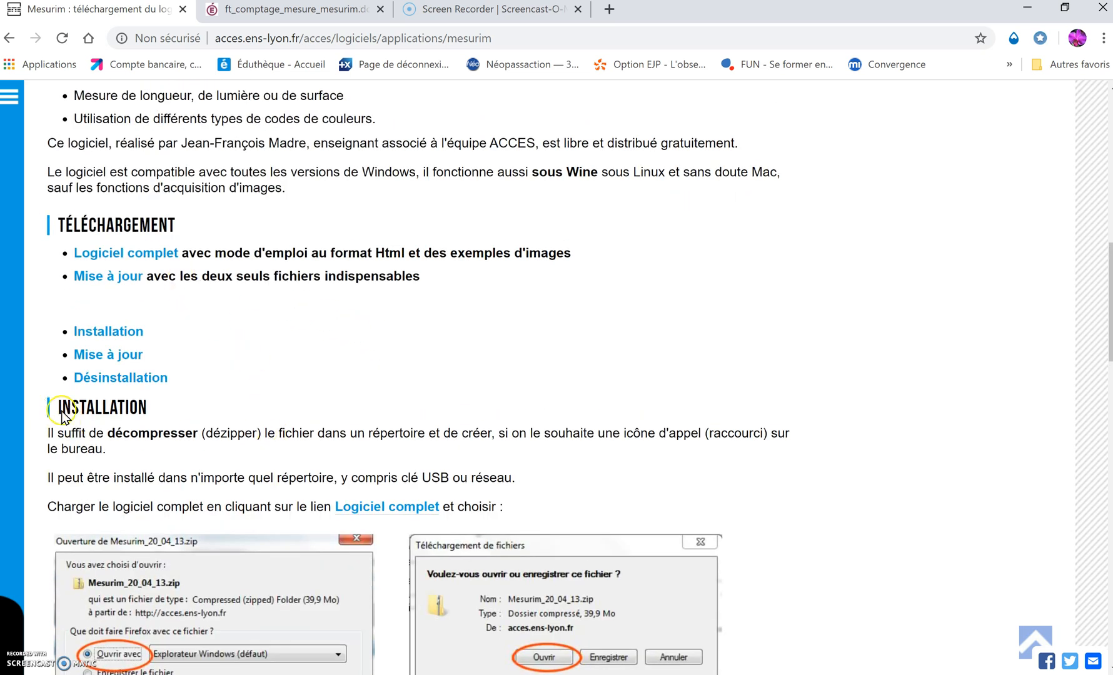
scroll(542, 426, "down", 3)
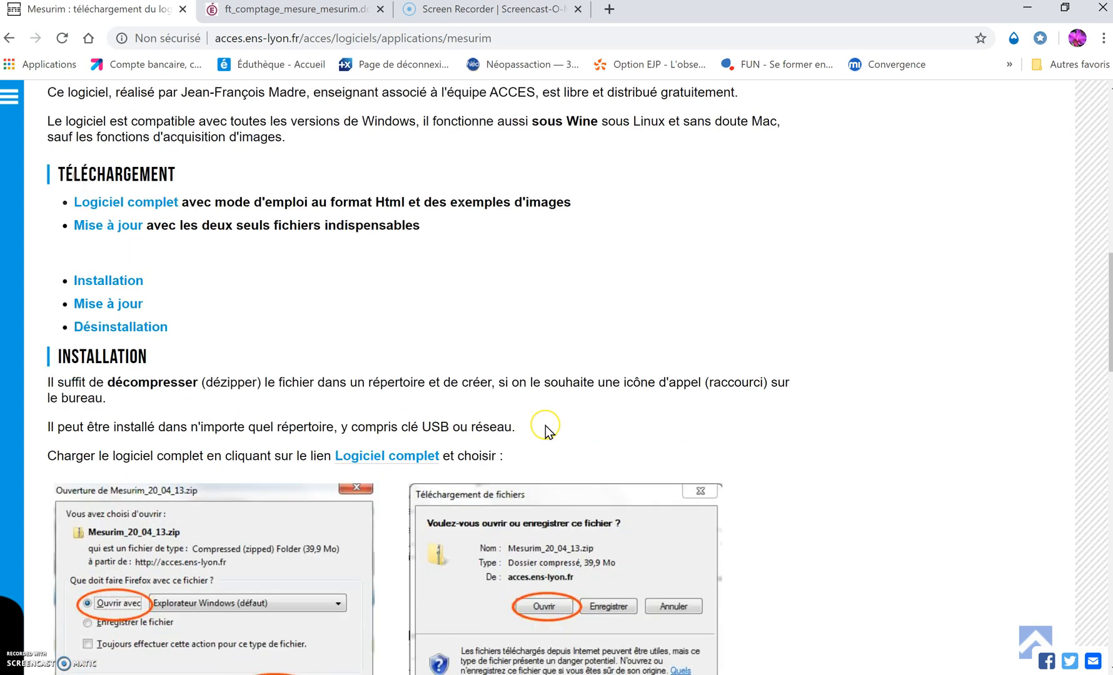
scroll(545, 426, "down", 3)
scroll(545, 426, "up", 6)
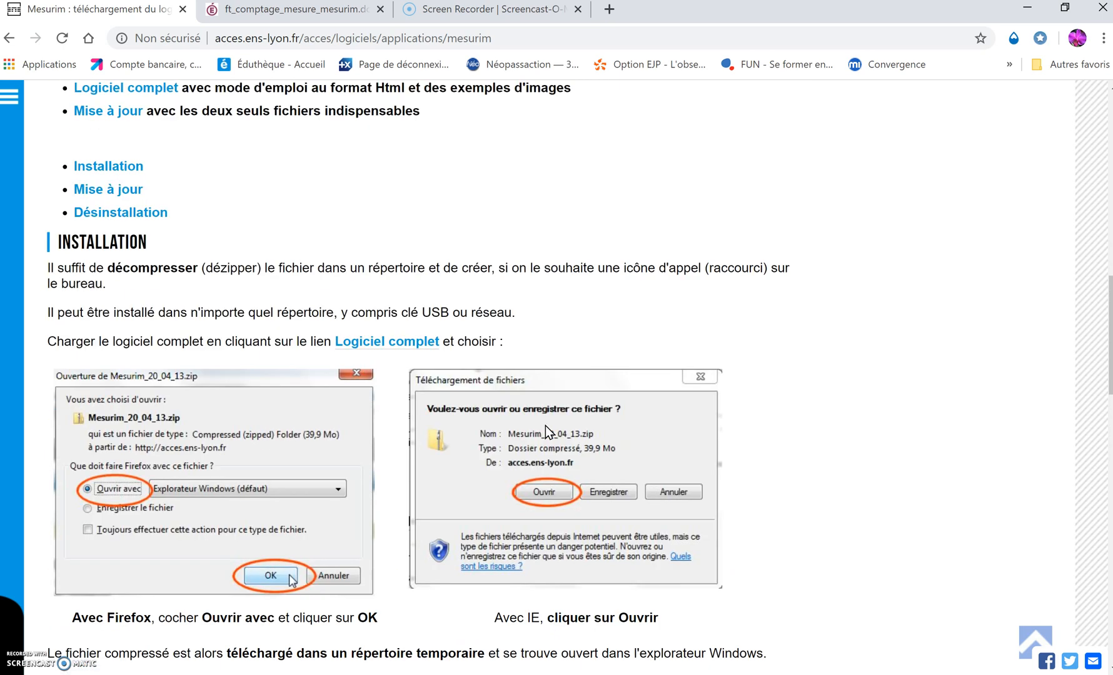
scroll(543, 426, "up", 1)
left_click(383, 511)
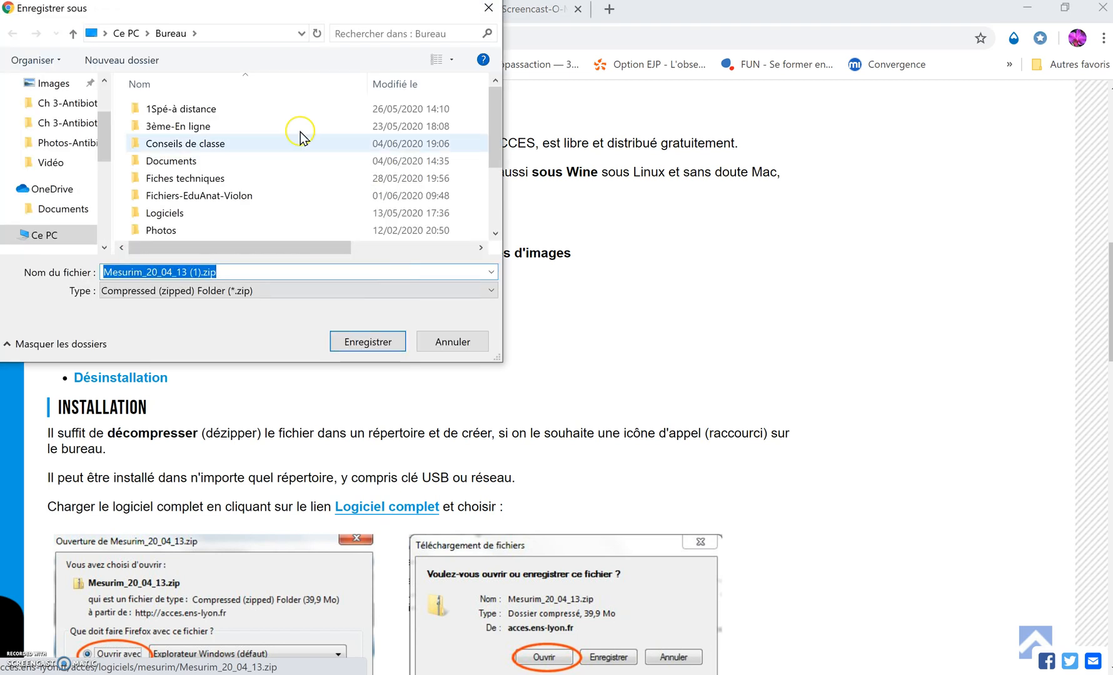
scroll(62, 125, "up", 2)
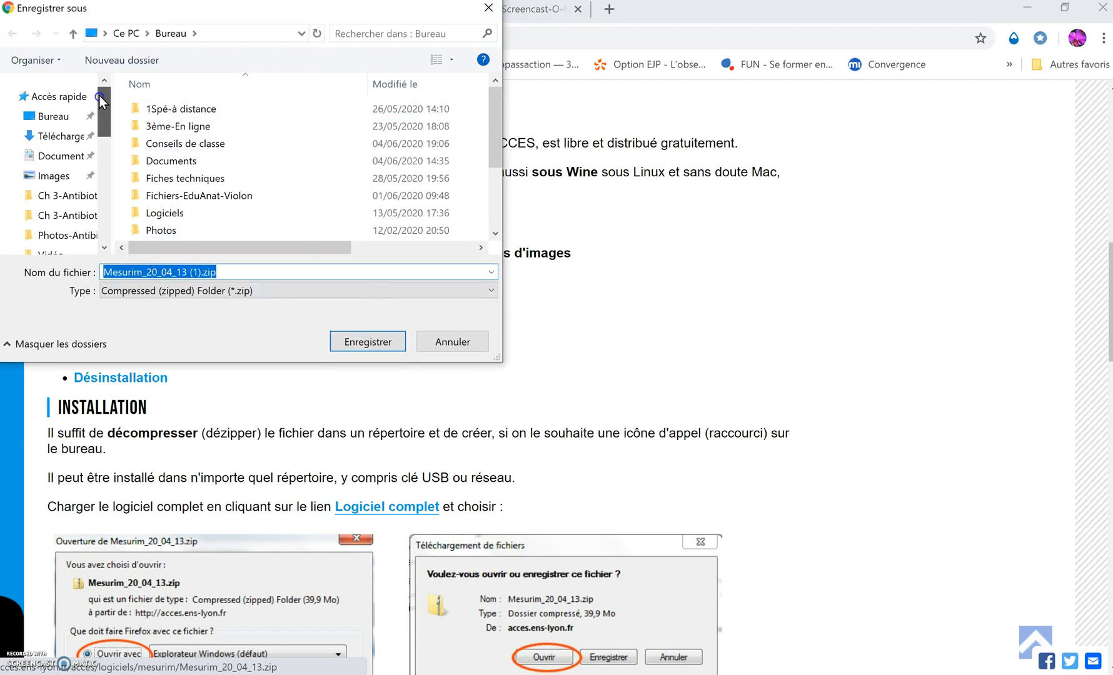
left_click(71, 118)
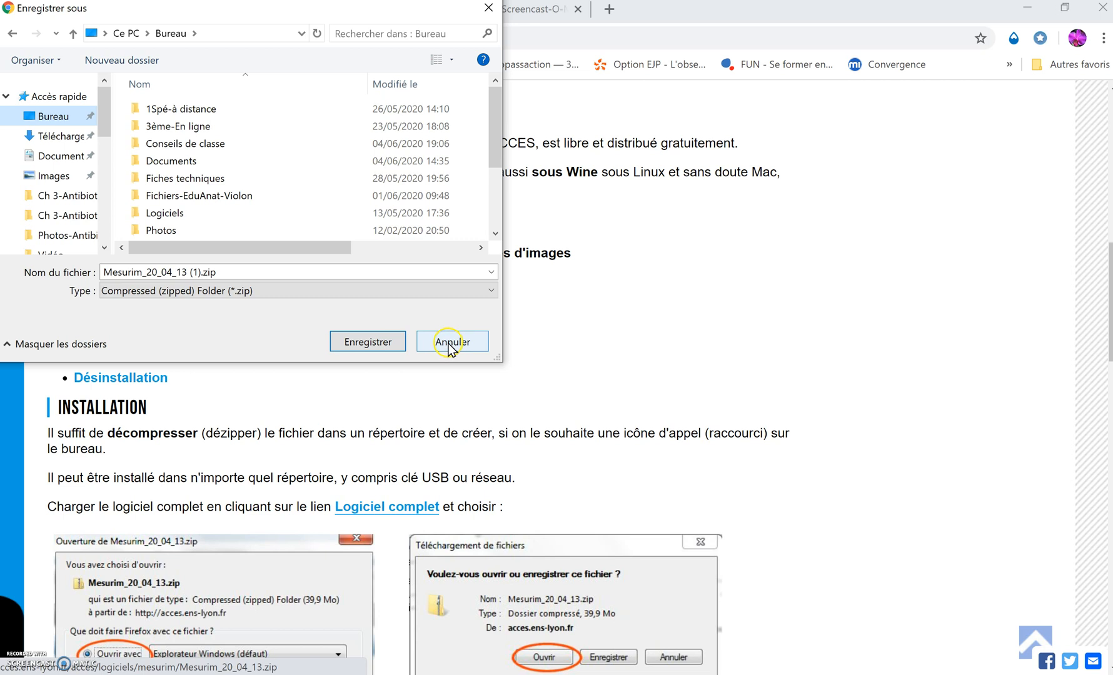
left_click(429, 353)
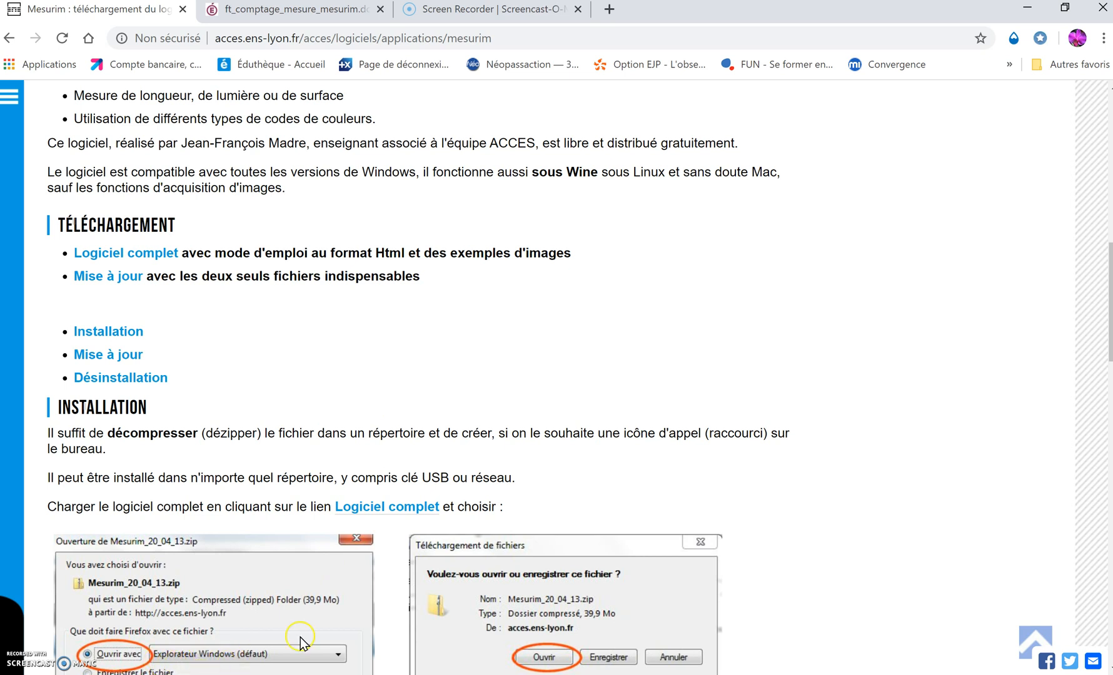
Step: Switch to the desktop and open the Mesurim folder inside Mesurim_20_04_13.zip
left_click(1031, 10)
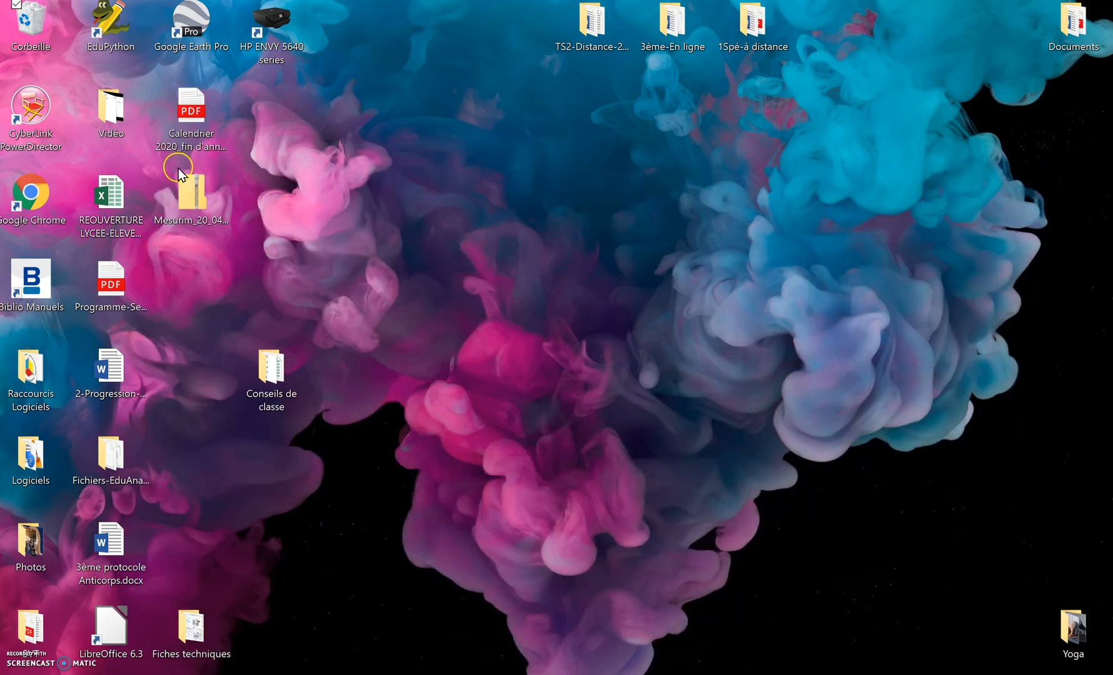
left_click(198, 196)
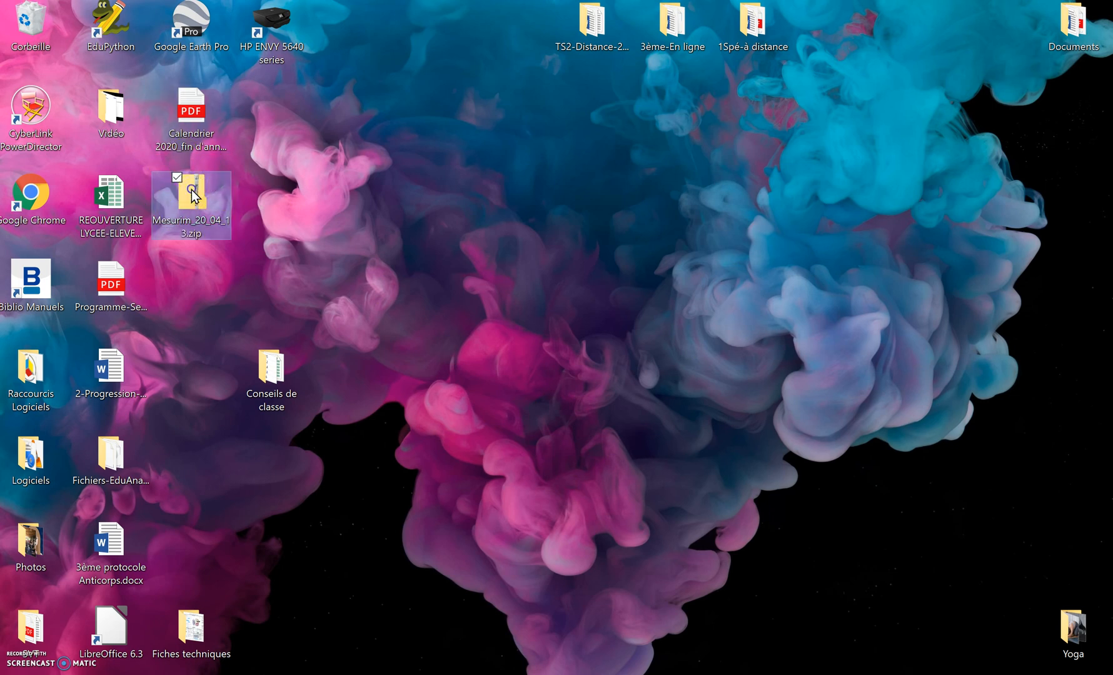
double_click(194, 196)
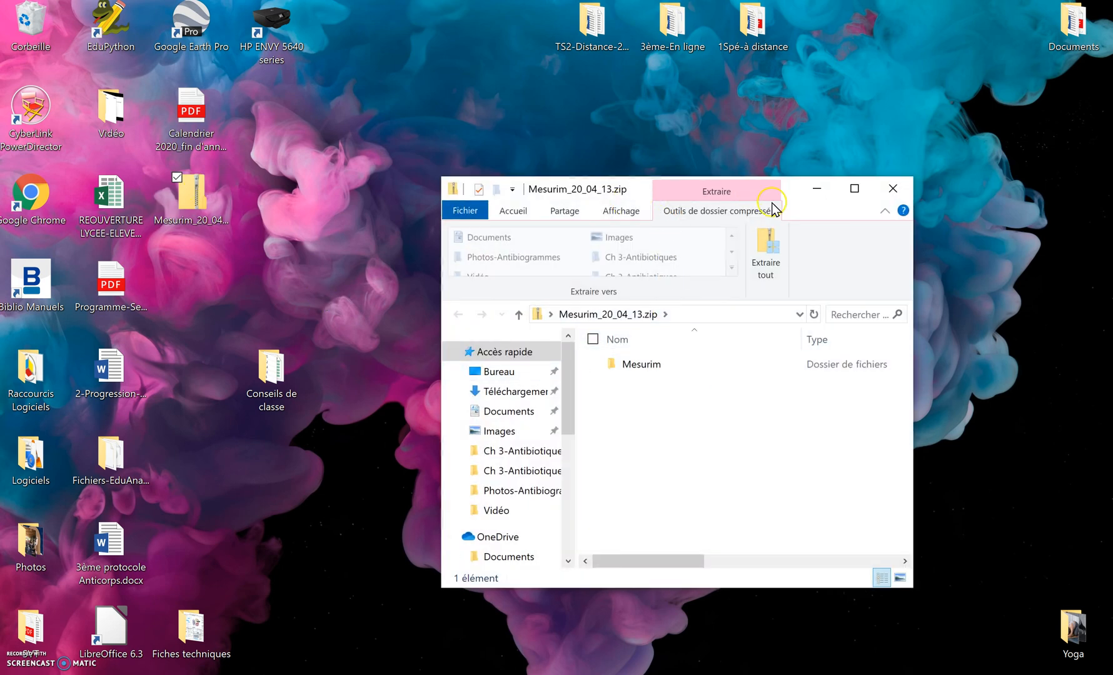
double_click(634, 367)
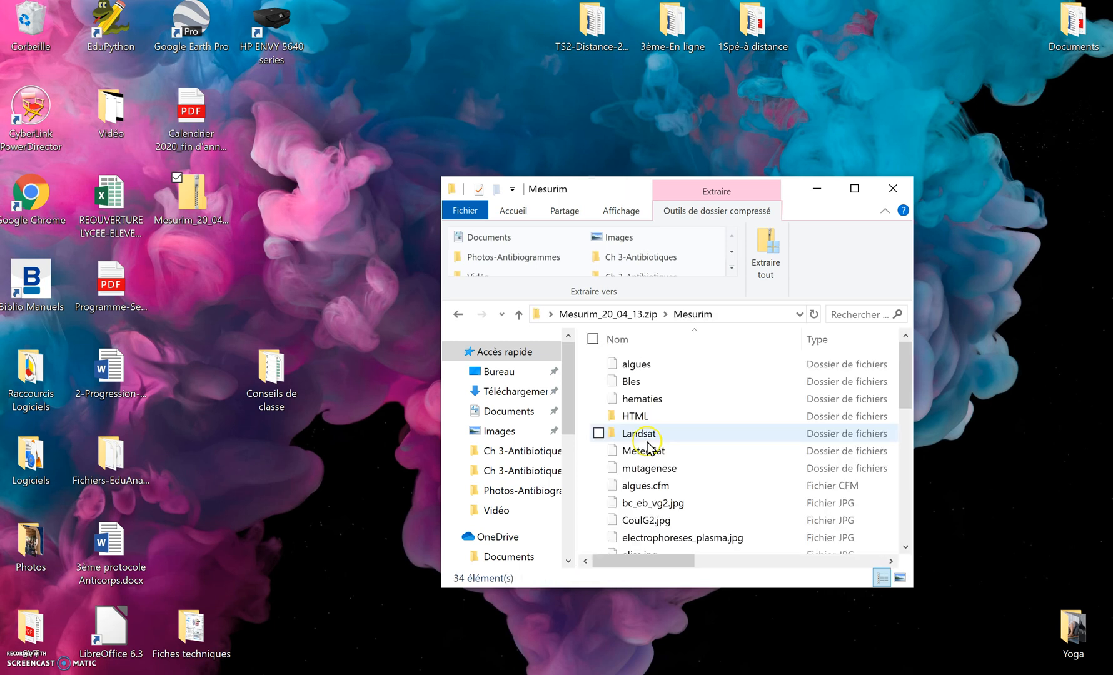
Step: Move the archive window over the desktop and select Mesurim_pro.exe in its Mesurim folder
left_click_drag(611, 188, 487, 111)
scroll(571, 333, "down", 1)
scroll(572, 335, "up", 1)
scroll(576, 325, "down", 3)
scroll(576, 325, "down", 1)
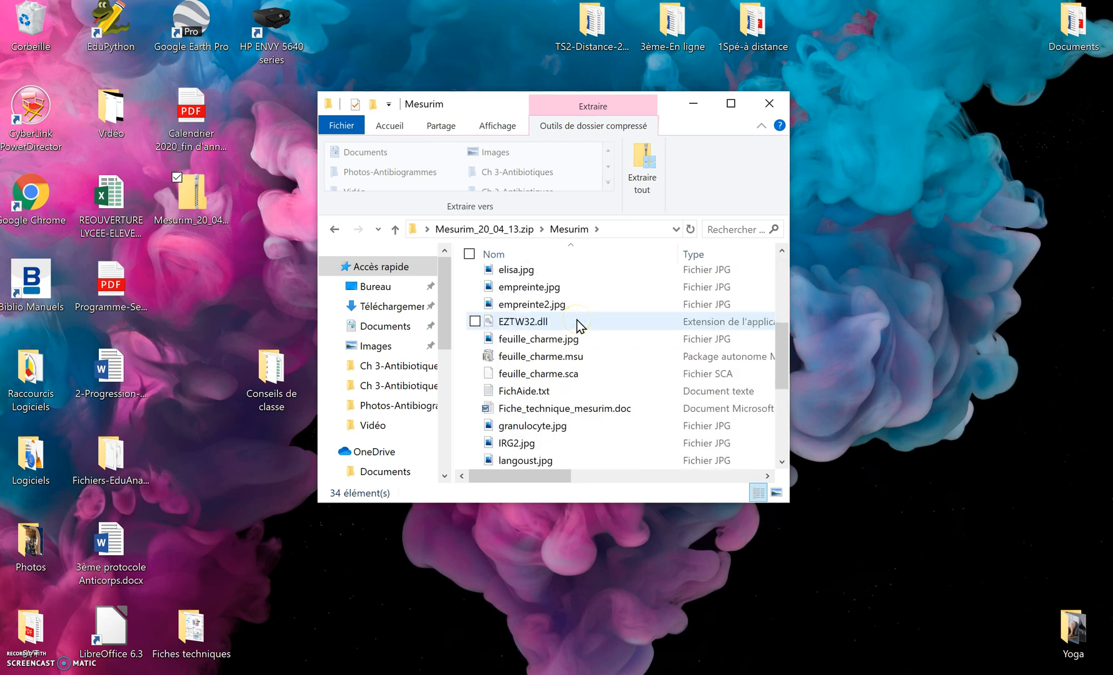
scroll(578, 325, "down", 1)
scroll(578, 326, "down", 3)
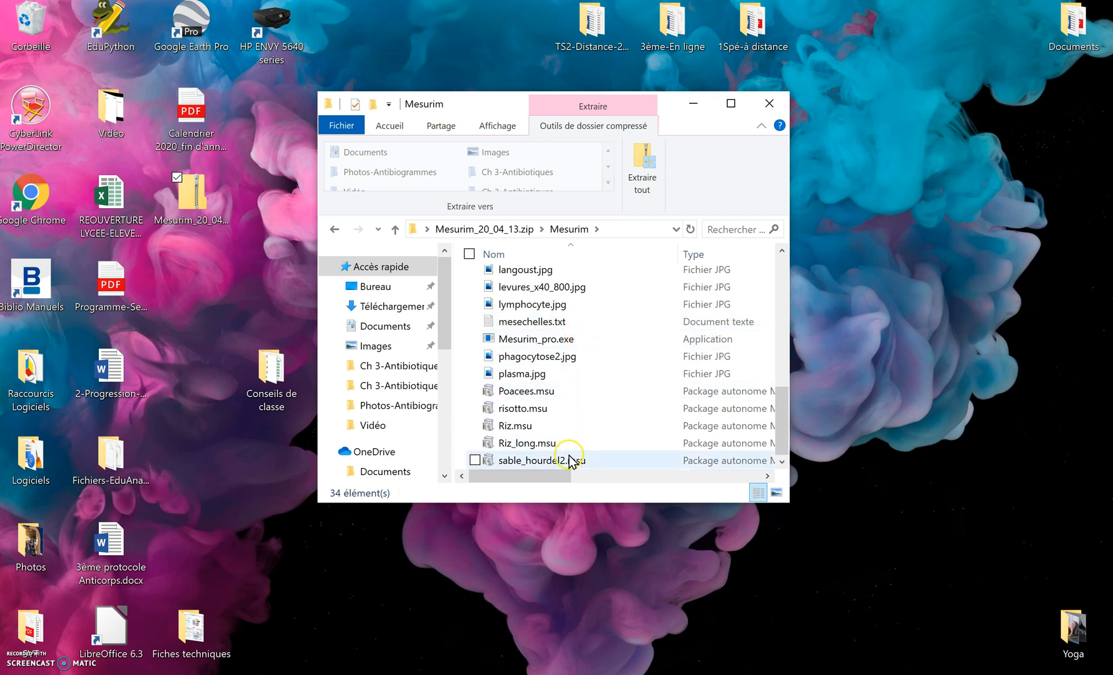
scroll(573, 431, "up", 1)
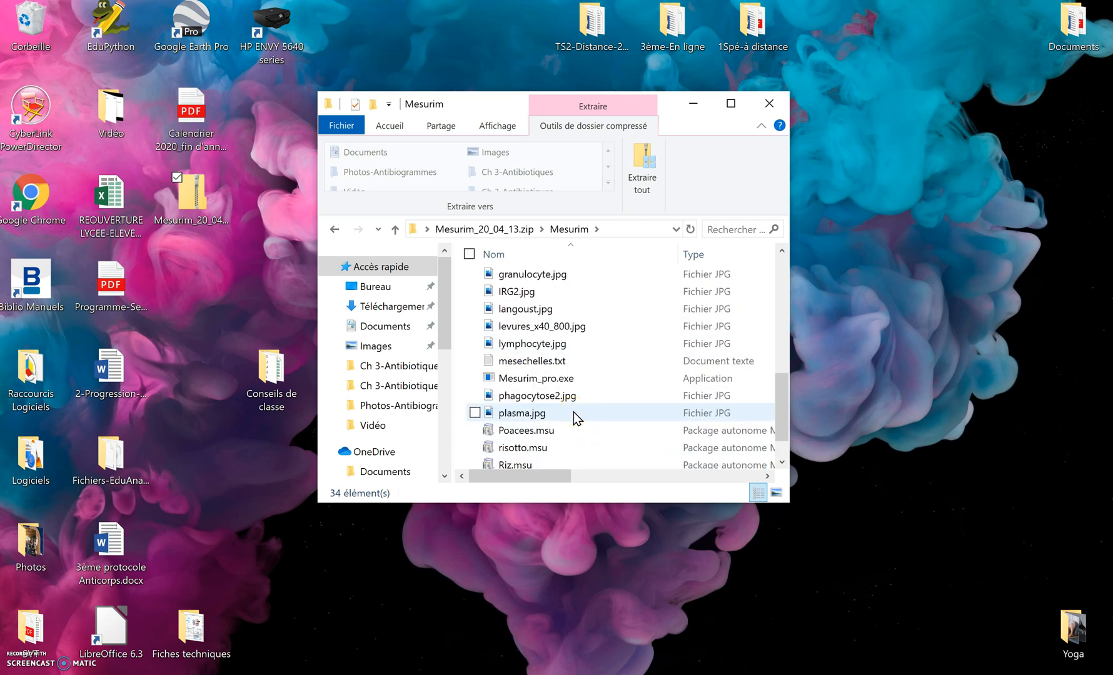
left_click(571, 380)
double_click(571, 380)
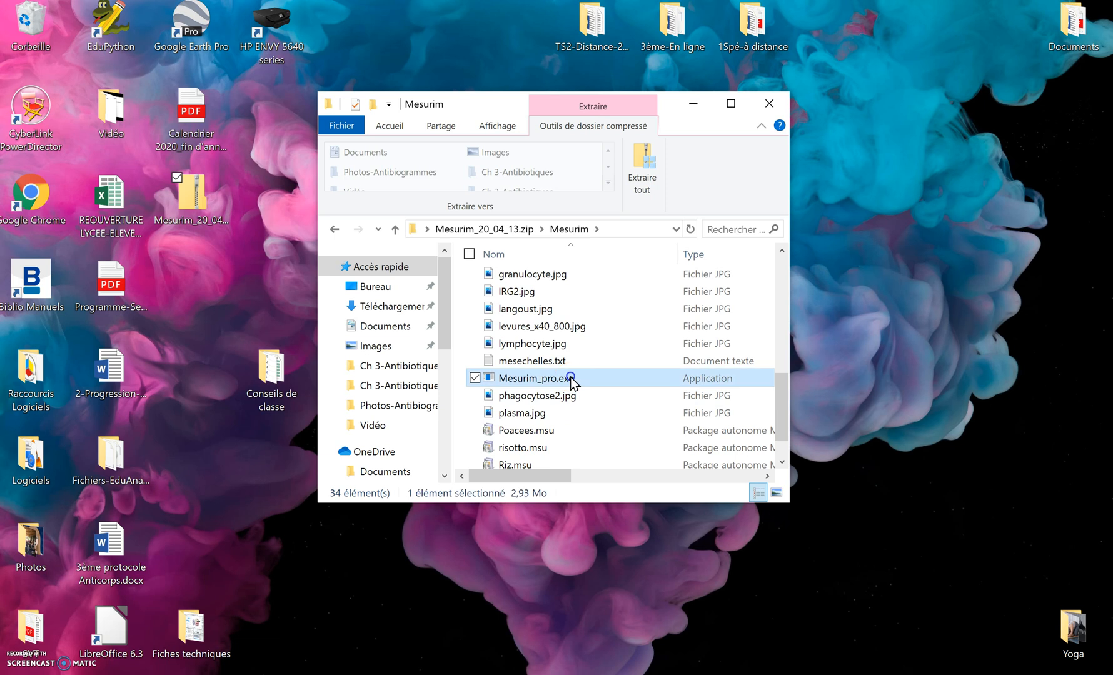
left_click(543, 478)
left_click_drag(543, 473, 750, 466)
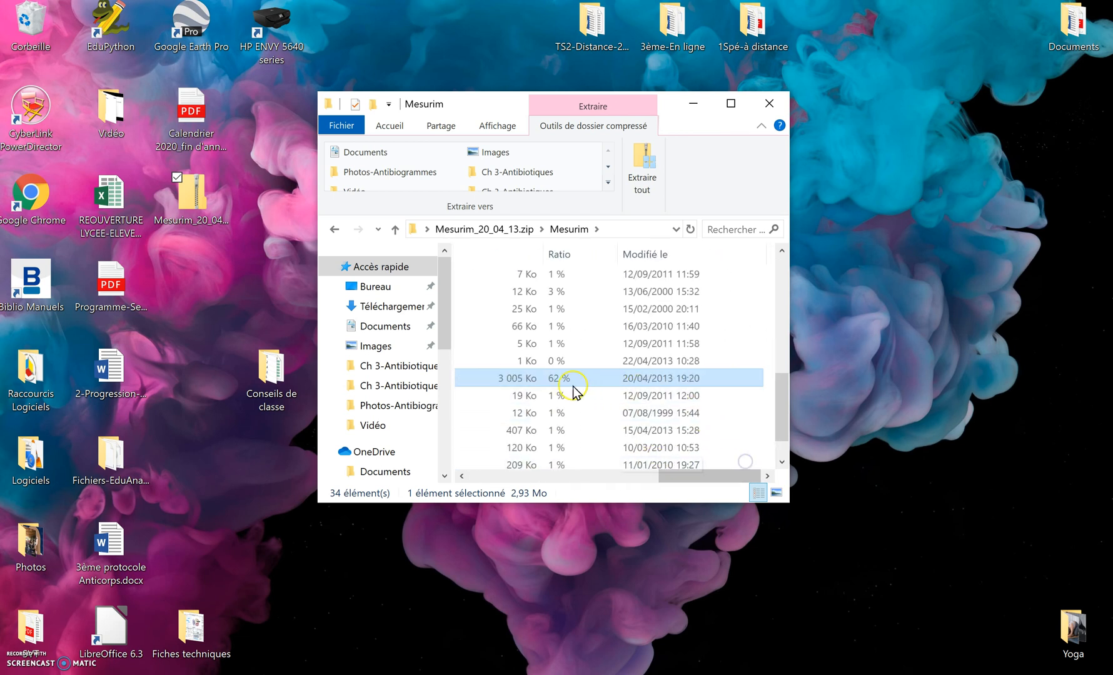
mouse_move(781, 424)
left_mouse_down()
mouse_move(782, 334)
mouse_move(778, 433)
left_mouse_up()
left_click_drag(716, 477, 515, 477)
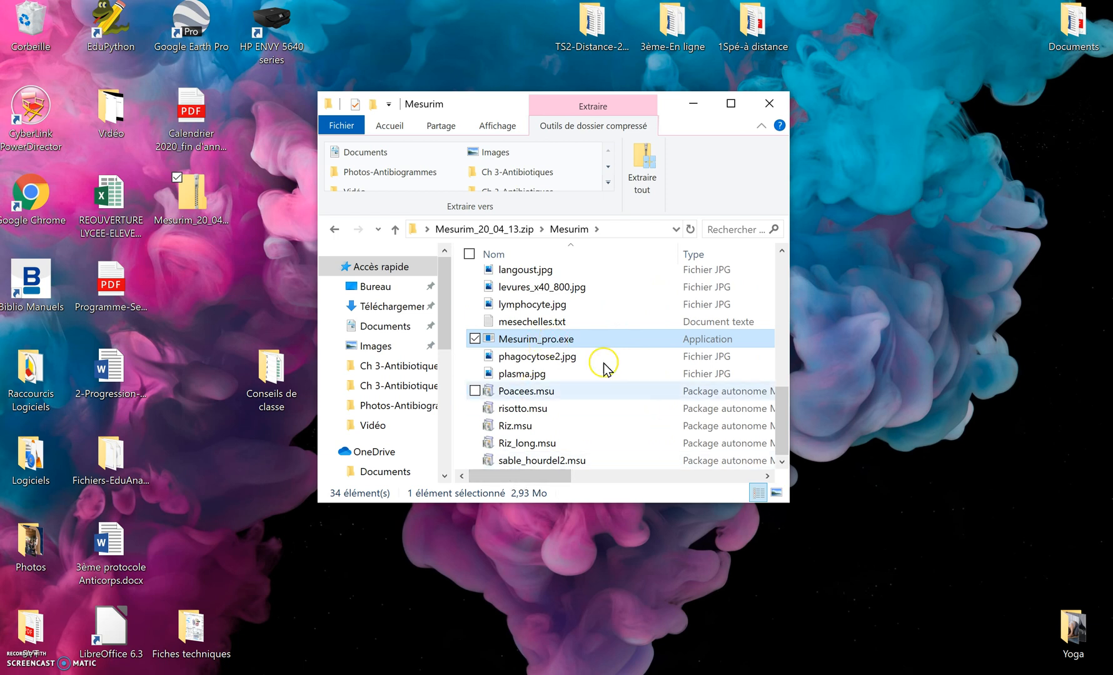
mouse_move(780, 422)
left_mouse_down()
mouse_move(779, 283)
mouse_move(781, 403)
left_mouse_up()
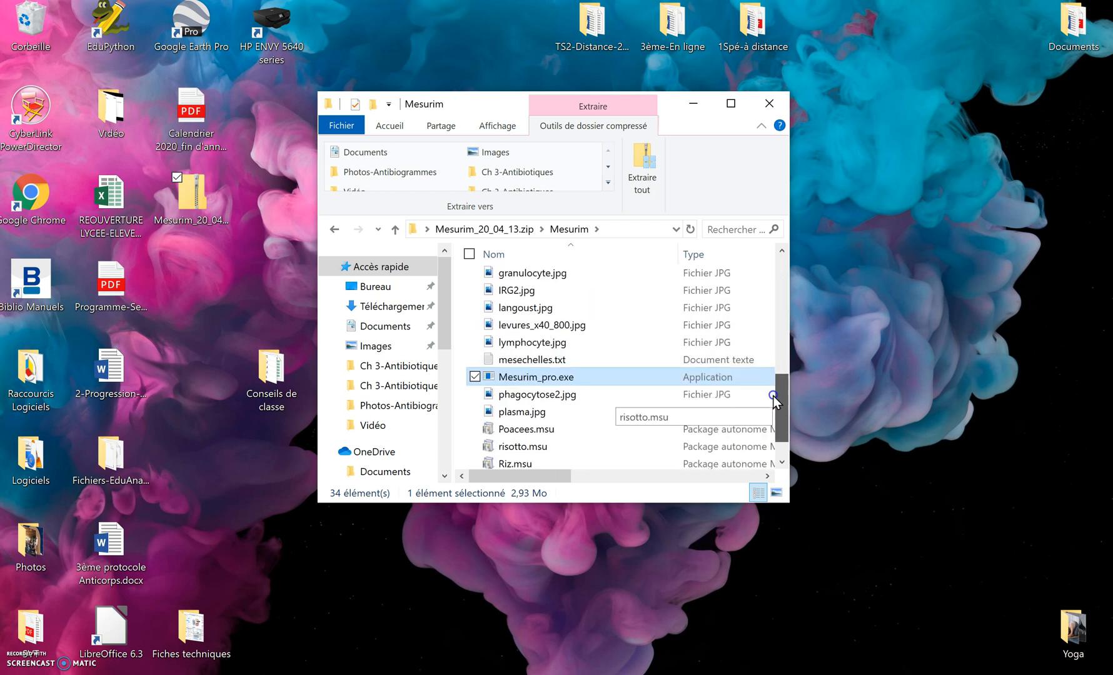
Step: Run Mesurim_pro.exe from the archive, choose to extract everything, and browse to the Logiciels folder on the Bureau as the destination
double_click(532, 377)
left_click(506, 397)
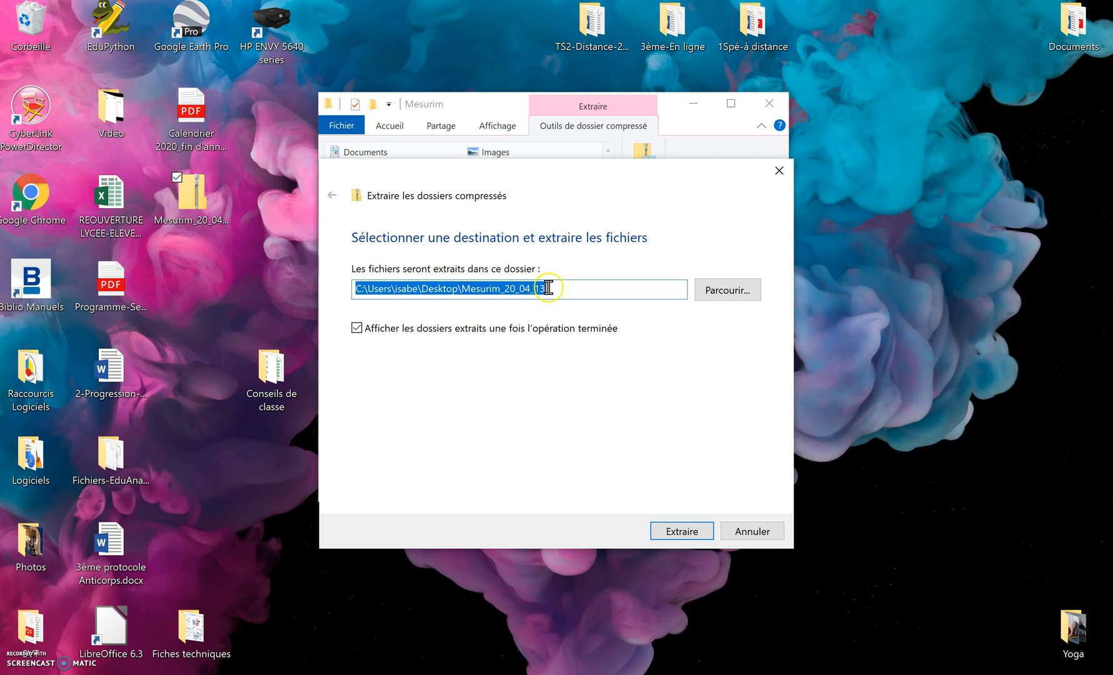
left_click(705, 290)
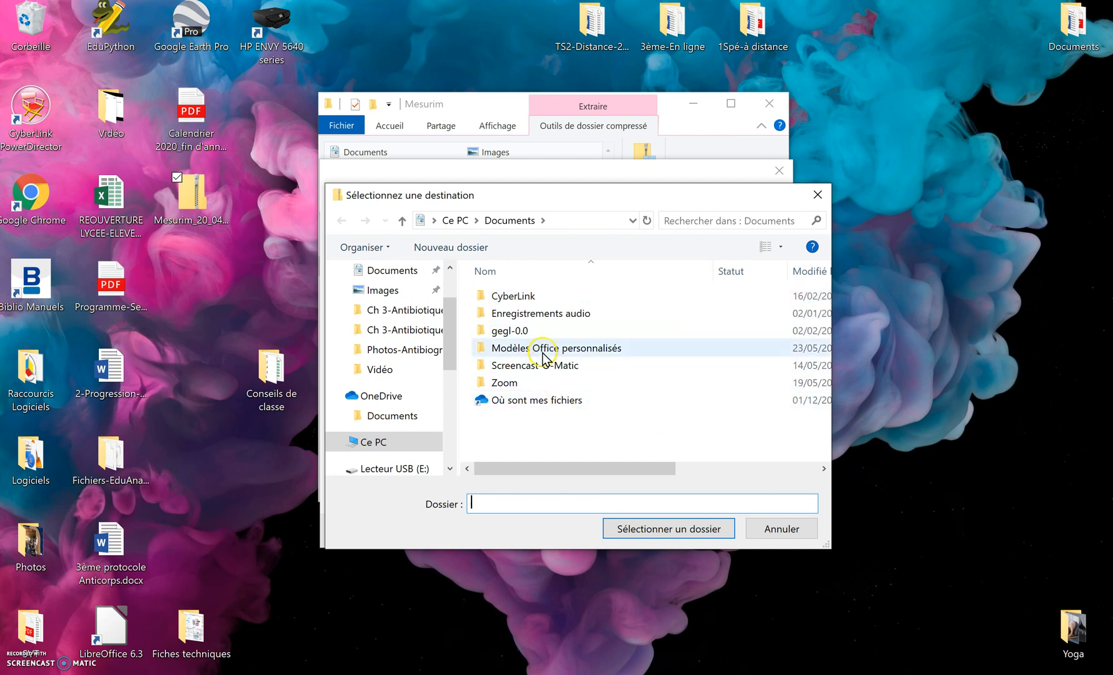
left_click_drag(451, 337, 450, 276)
left_click(377, 306)
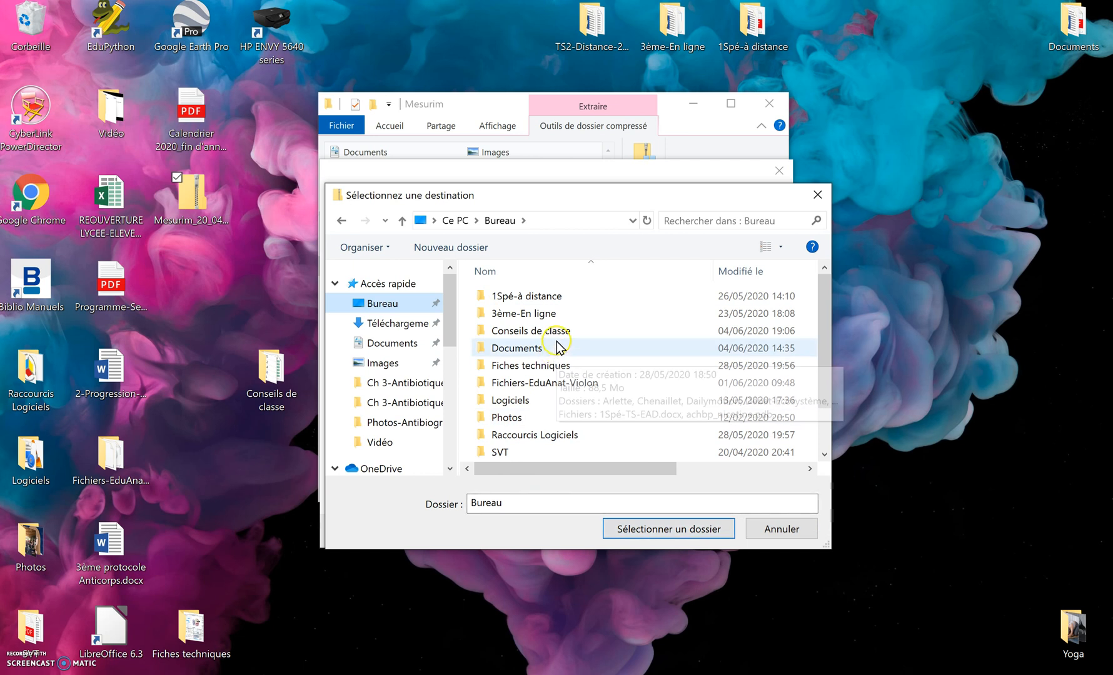
left_click(547, 401)
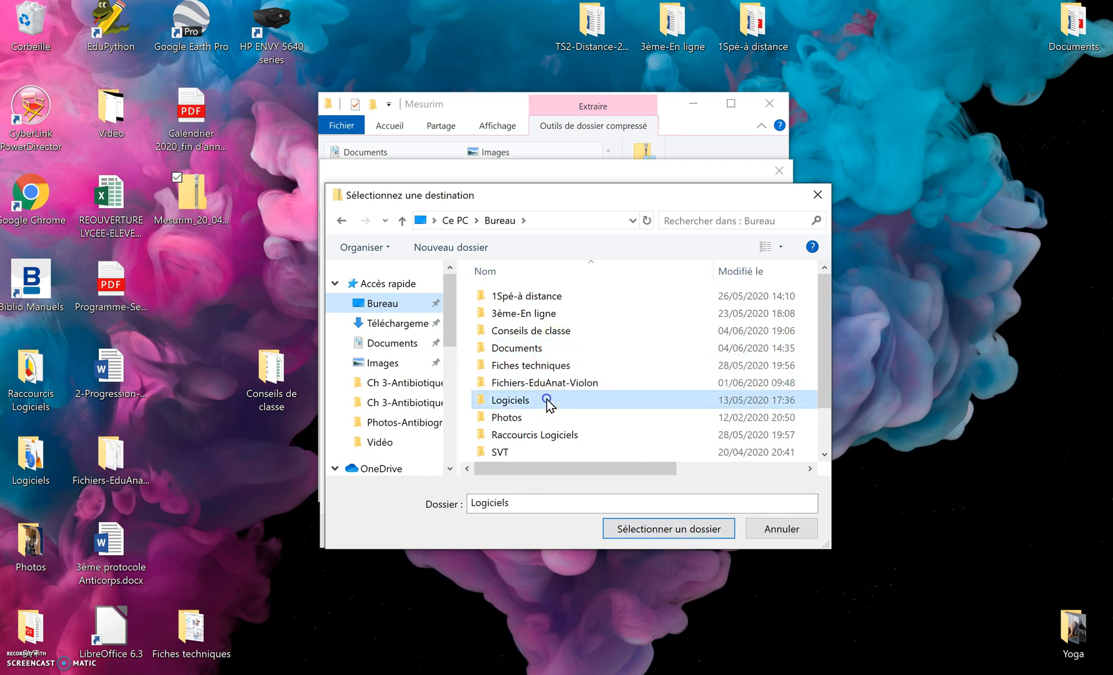
double_click(547, 401)
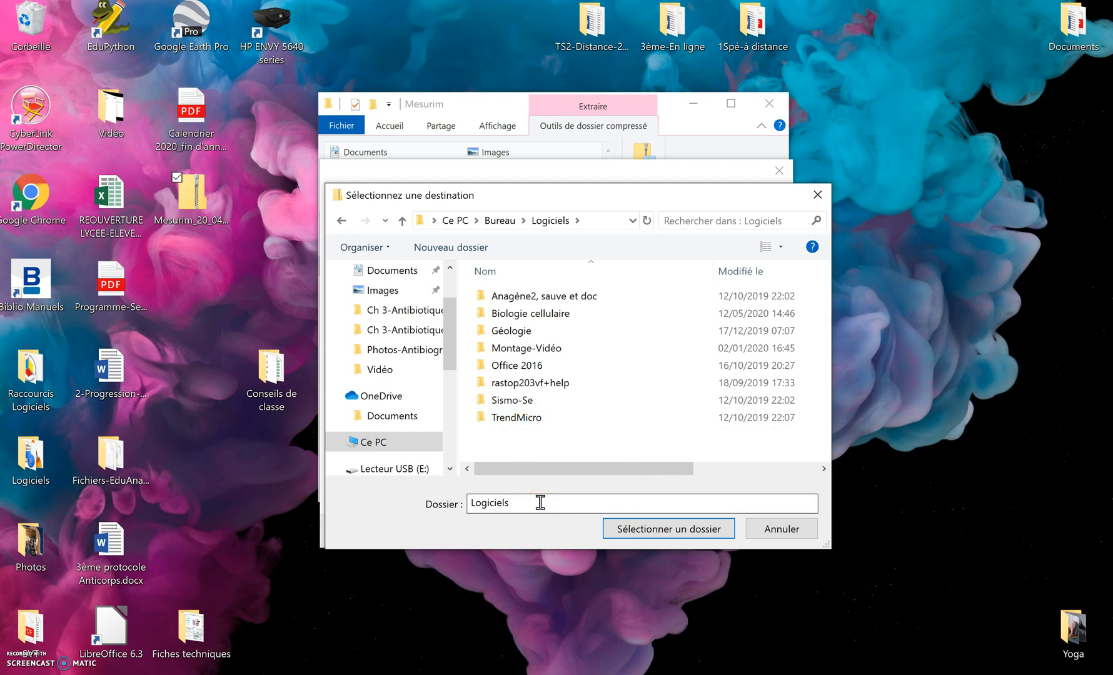
Step: Create a folder named Mesurim inside Logiciels and extract all the archive's files into it
left_click(454, 247)
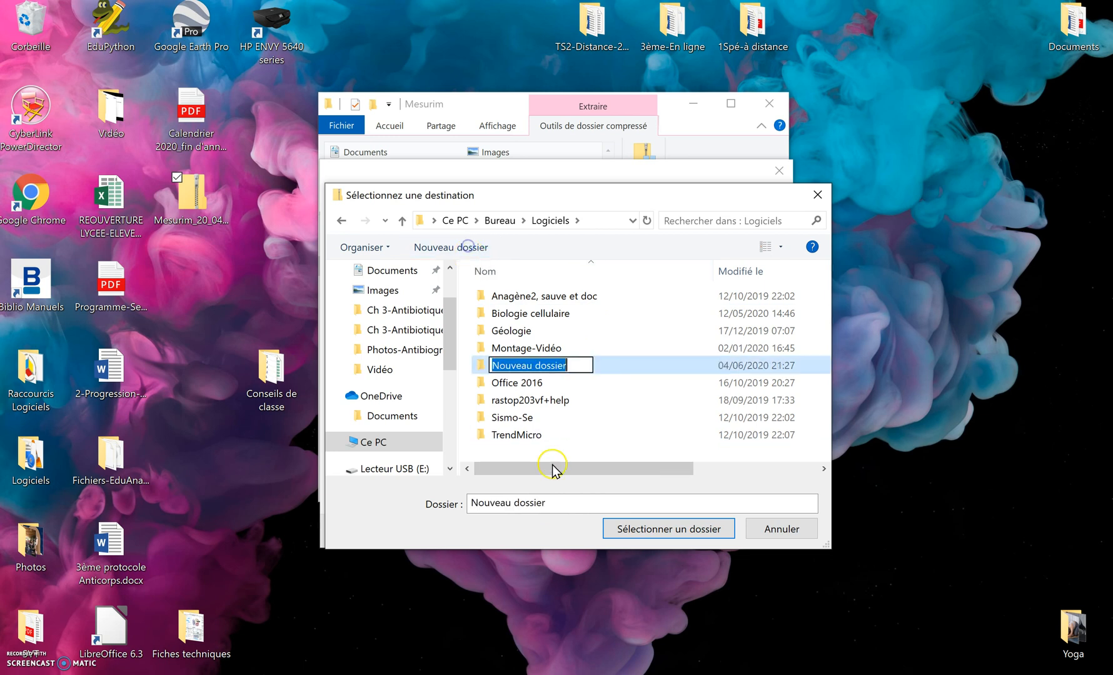
type("Mesurim")
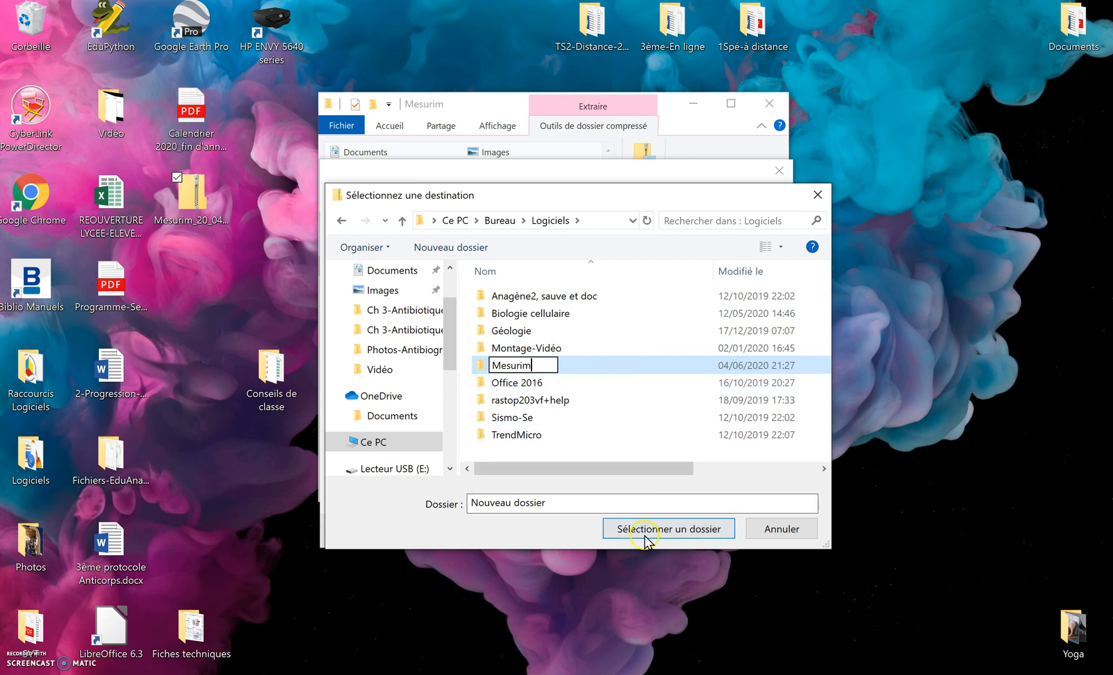
left_click(578, 367)
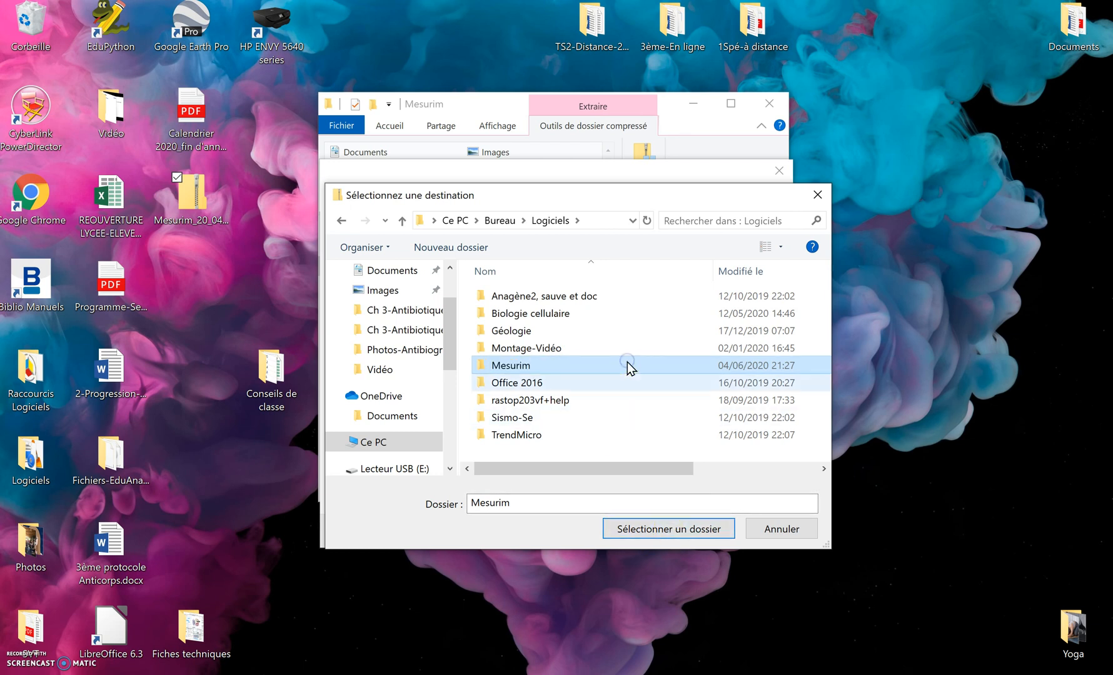
left_click(649, 531)
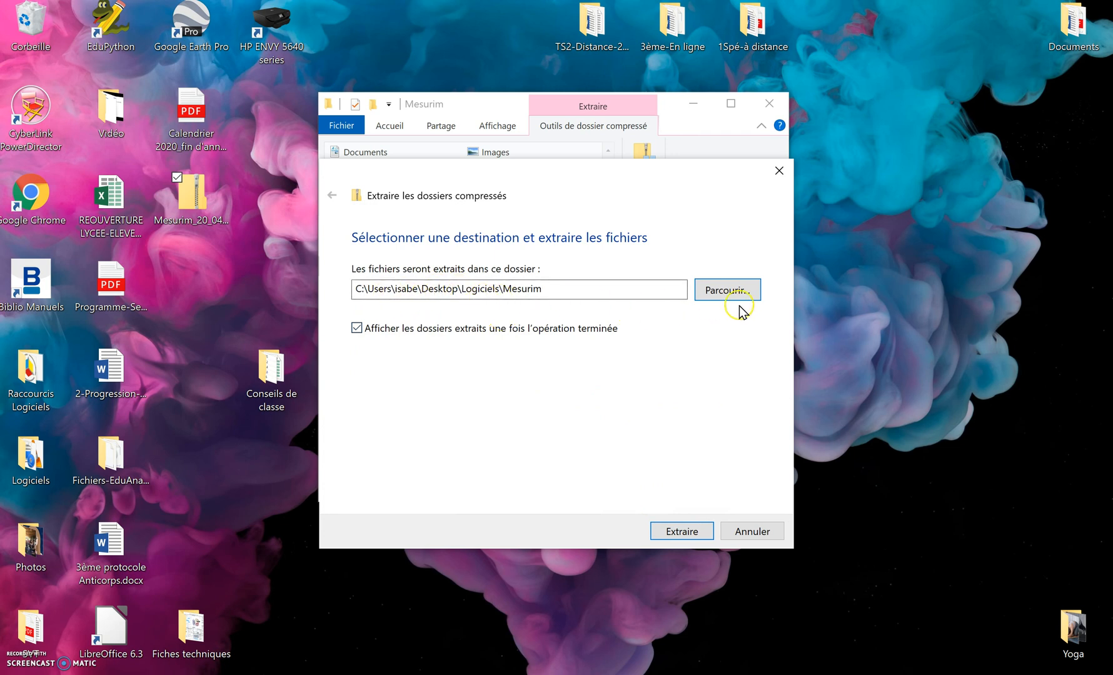
left_click(690, 535)
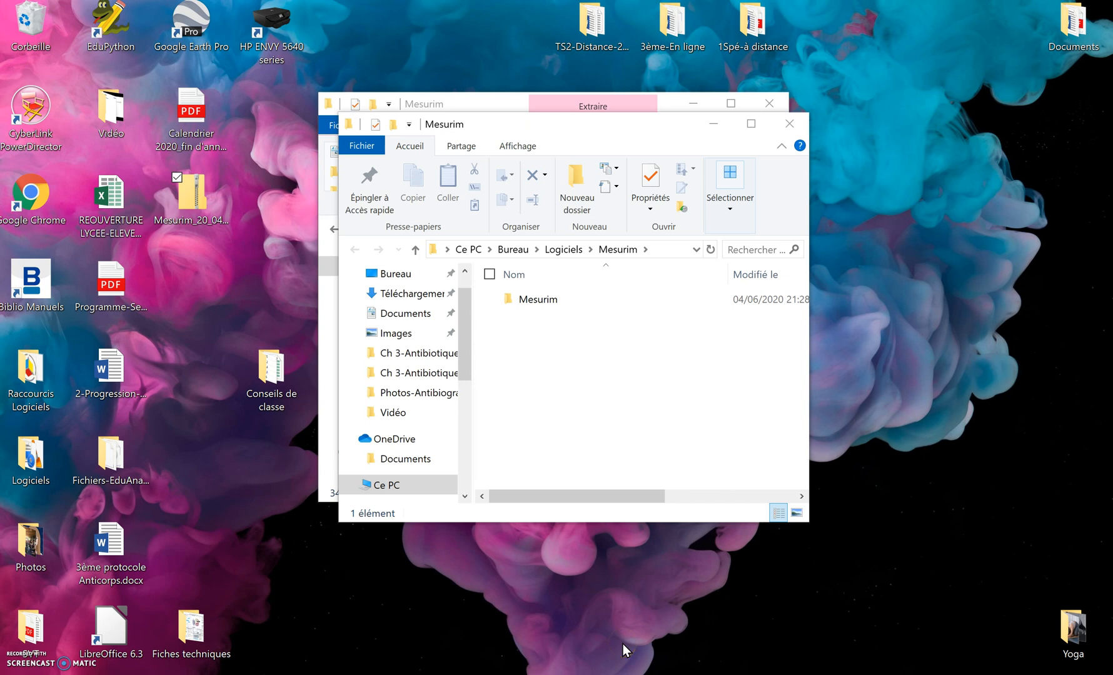
Step: Create a desktop shortcut to Mesurim_pro.exe from the inner Mesurim folder of the extracted files
double_click(547, 303)
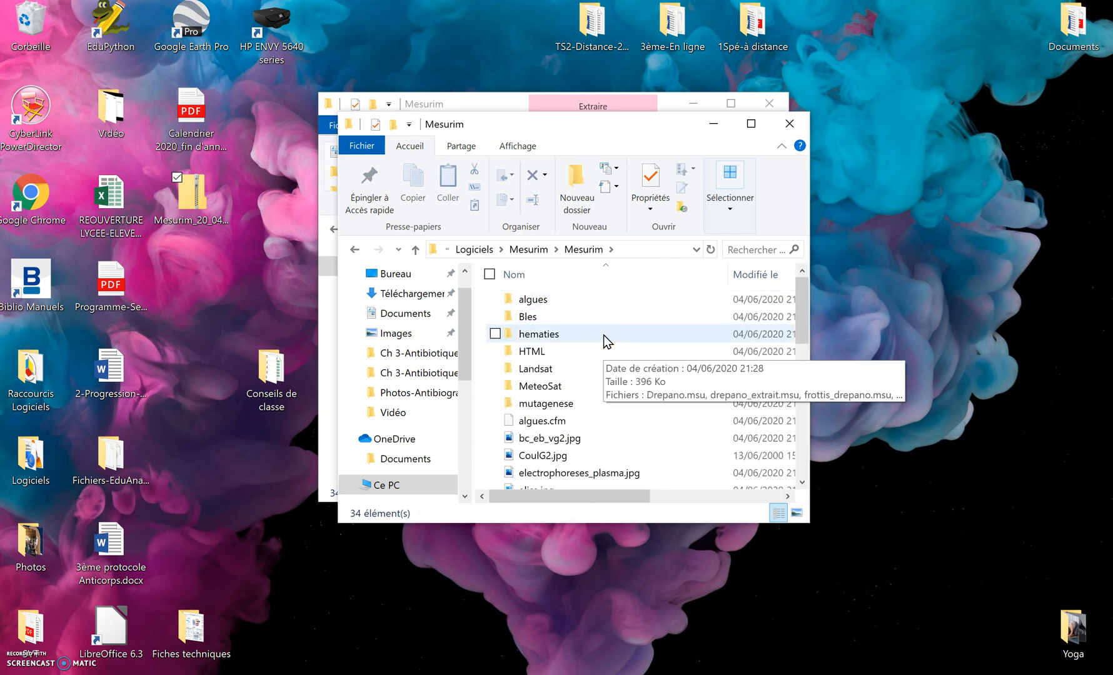
scroll(604, 340, "down", 3)
scroll(604, 341, "down", 4)
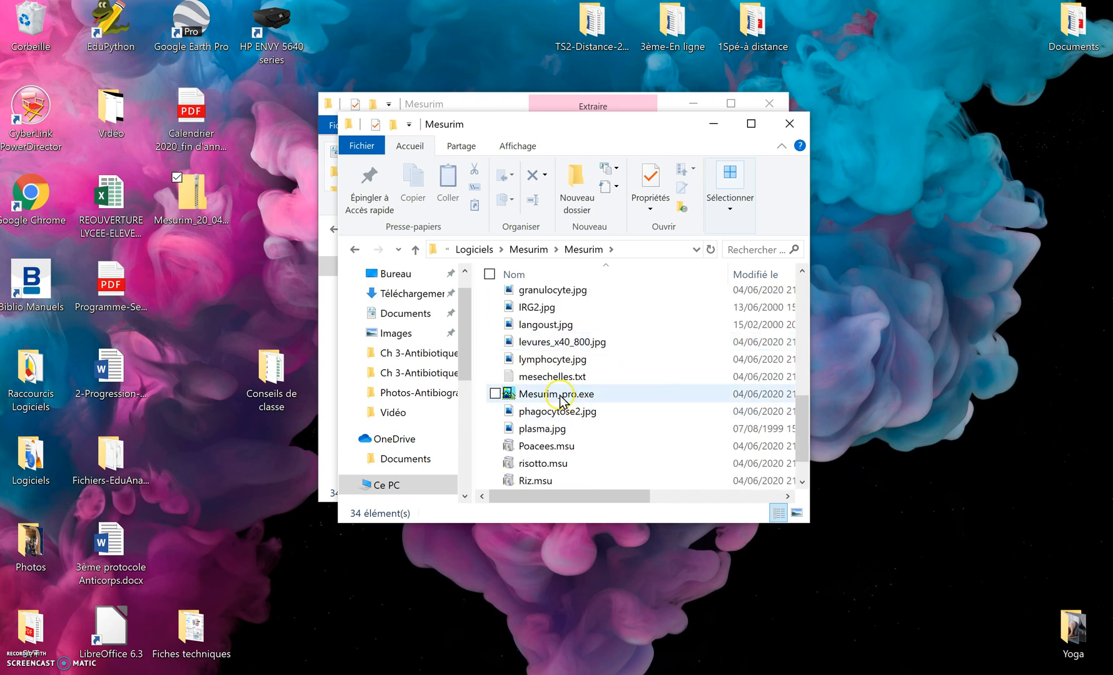
left_click(560, 396)
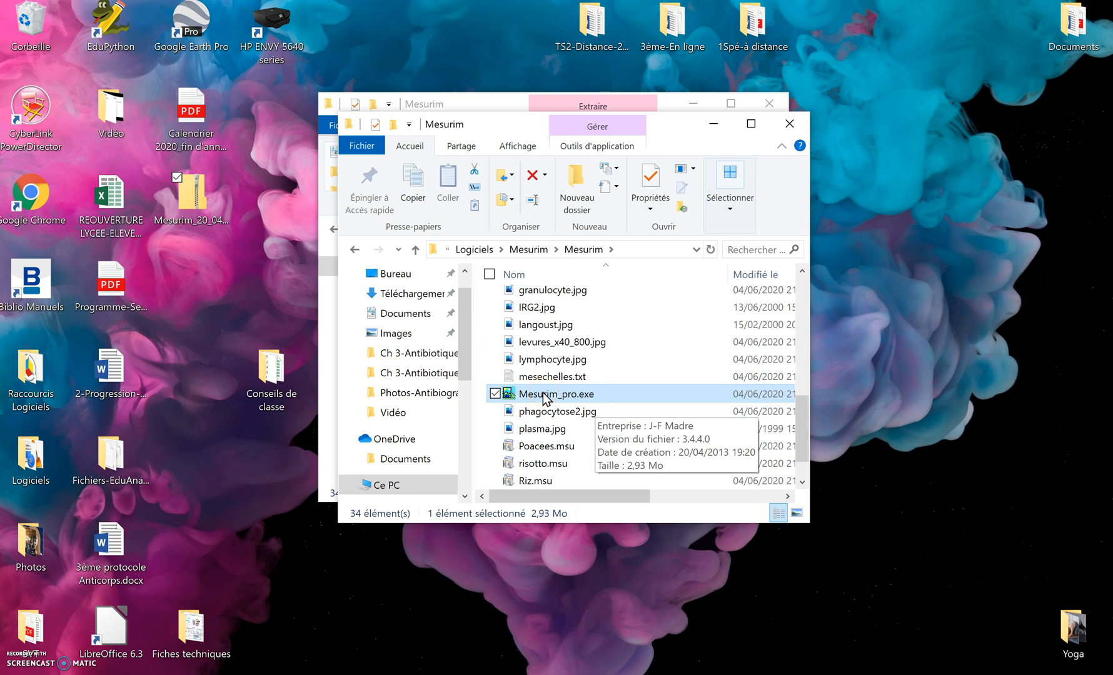
right_click(543, 395)
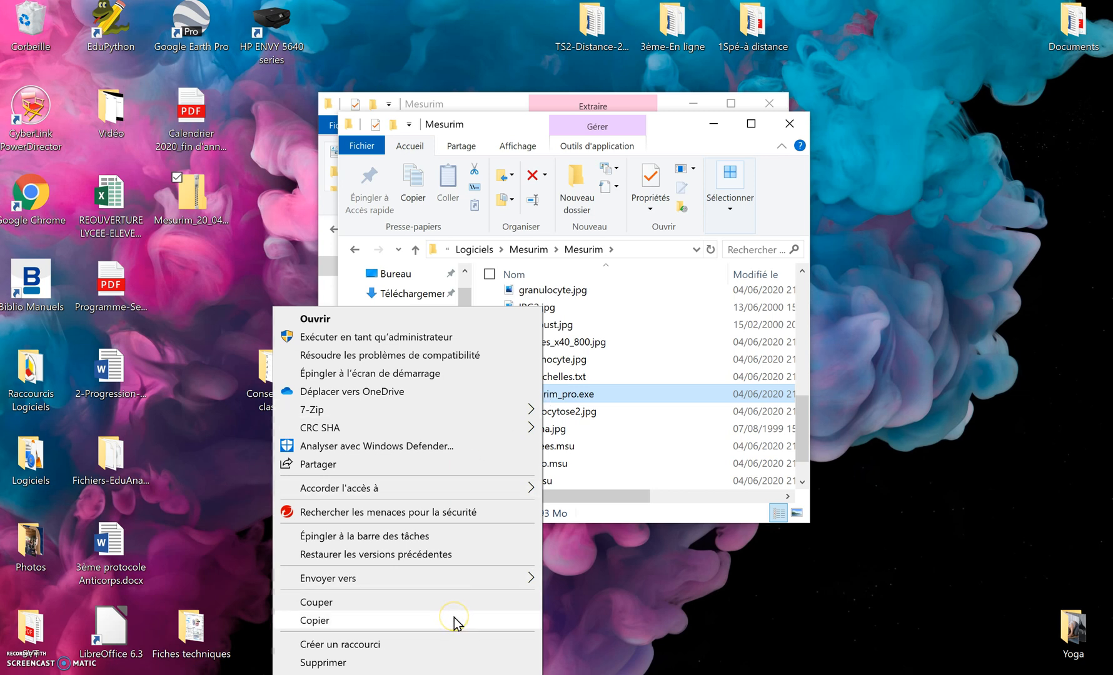
mouse_move(457, 589)
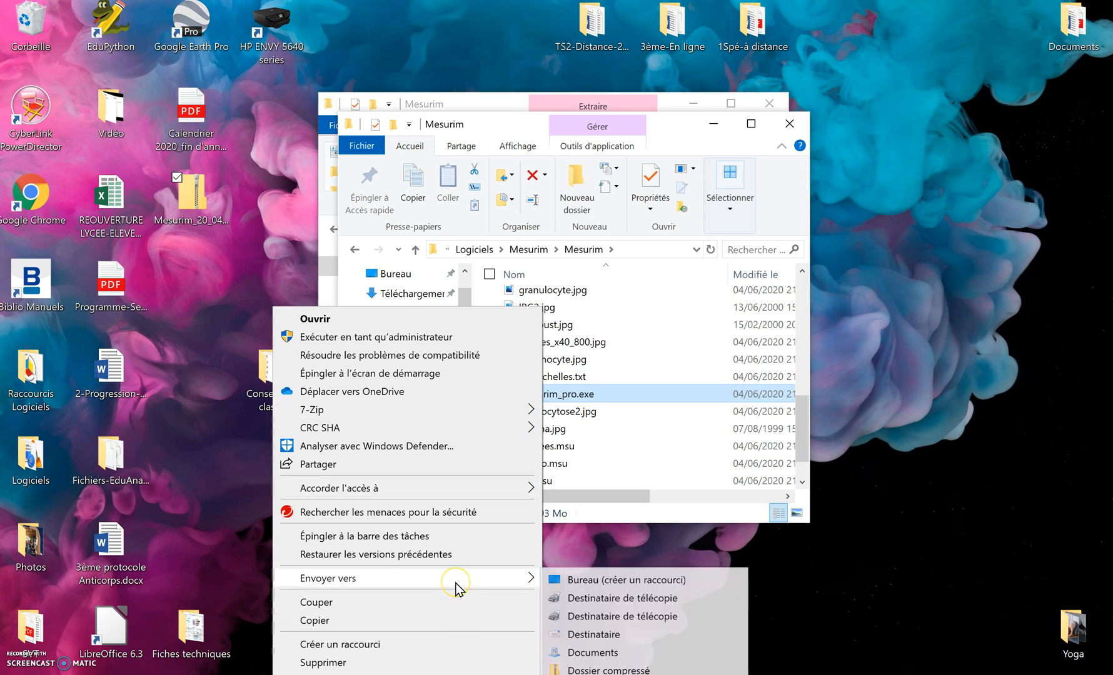
left_click(571, 580)
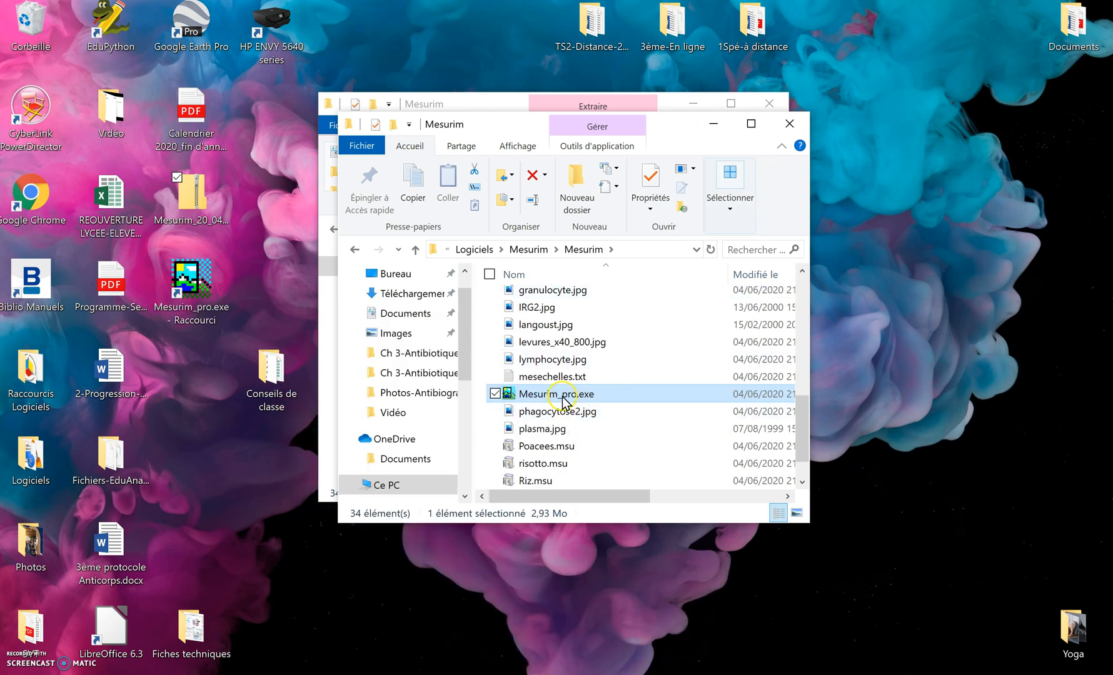
Step: Launch Mesurim_pro.exe, start opening an image file, and look through the contents of the Mesurim folder
double_click(563, 394)
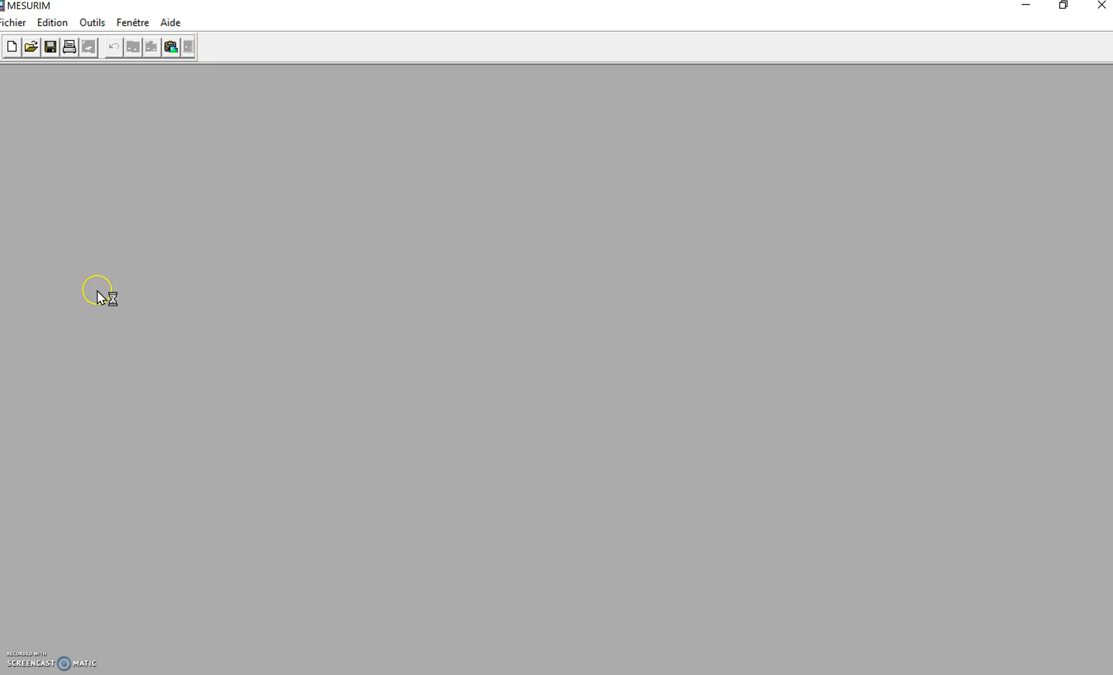
left_click(29, 47)
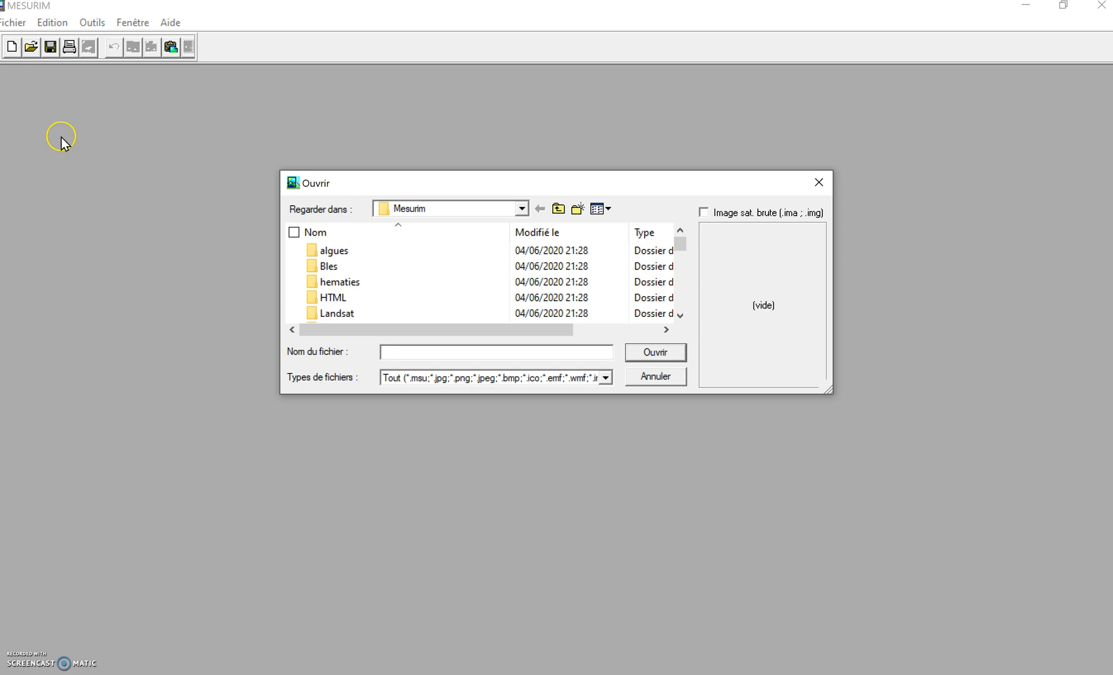
scroll(444, 300, "down", 3)
scroll(444, 298, "down", 5)
scroll(445, 297, "up", 7)
scroll(444, 298, "up", 2)
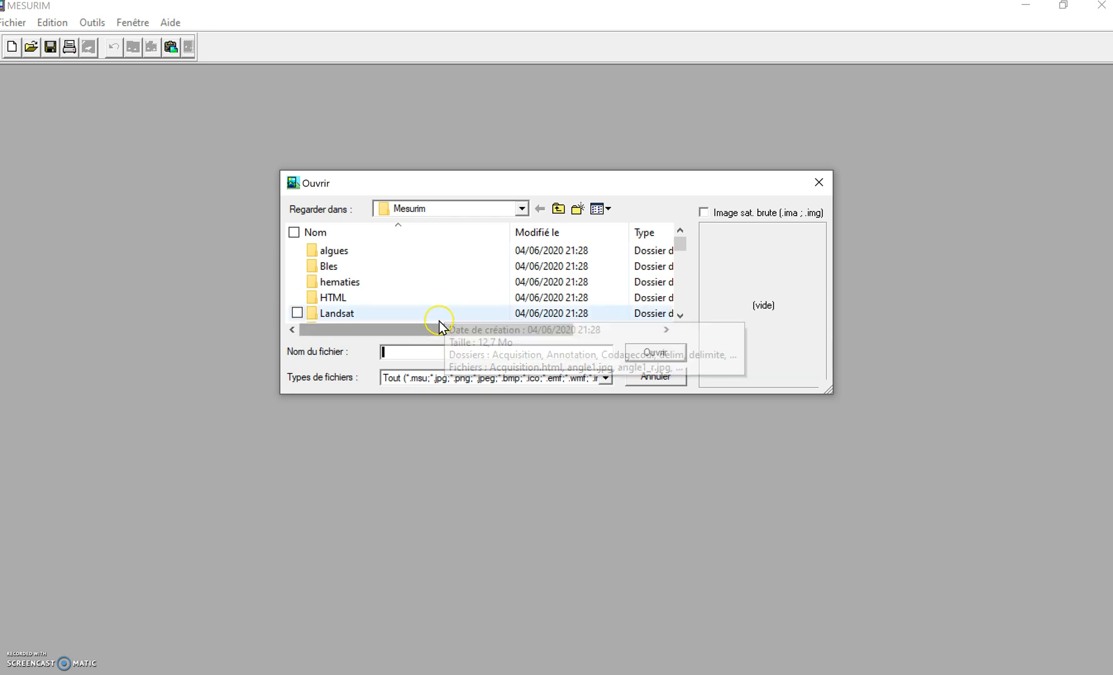
Step: Browse from Ce PC to the Travail folder on the USB drive (E:) as the location of the image
left_click(522, 209)
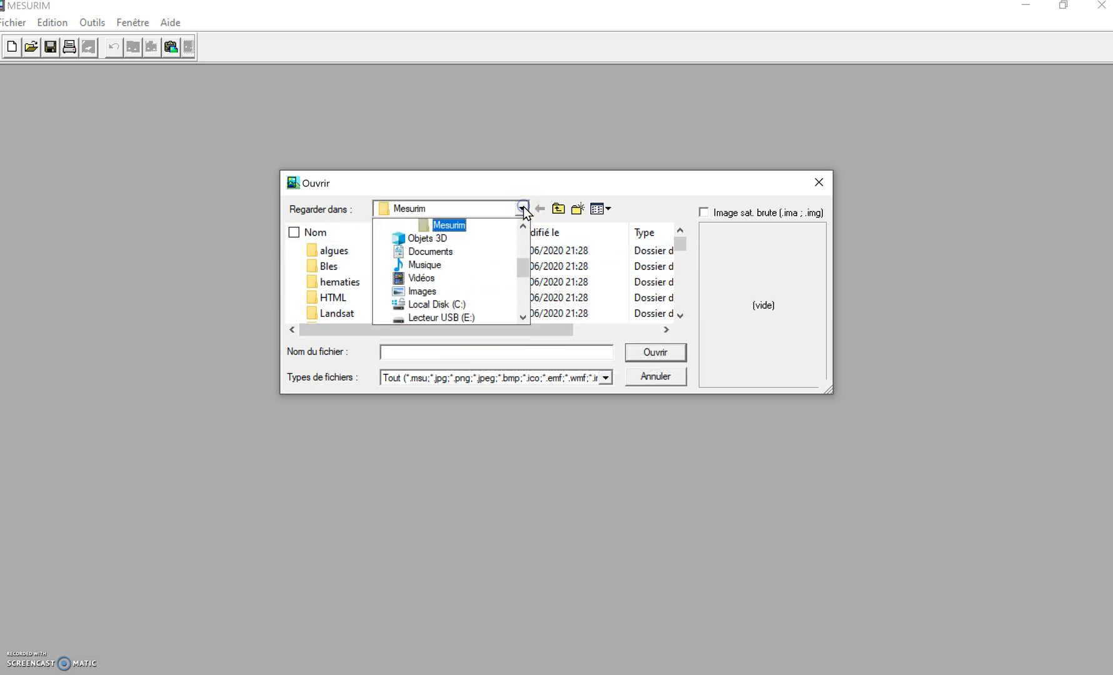
scroll(465, 262, "up", 2)
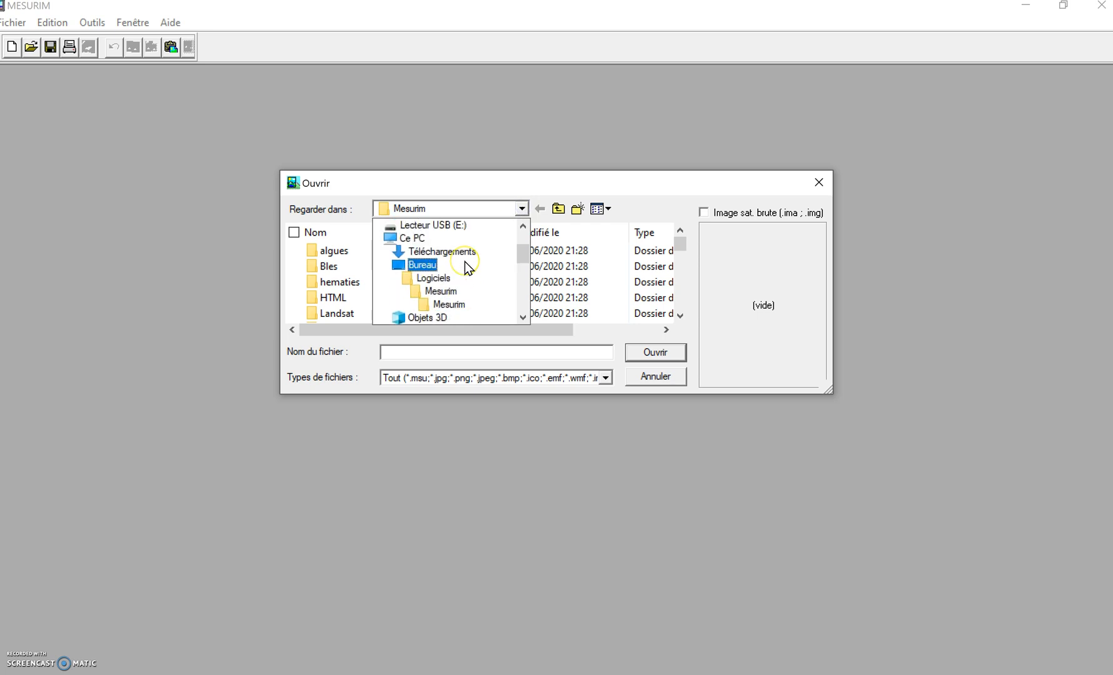
left_click(423, 240)
scroll(429, 275, "down", 3)
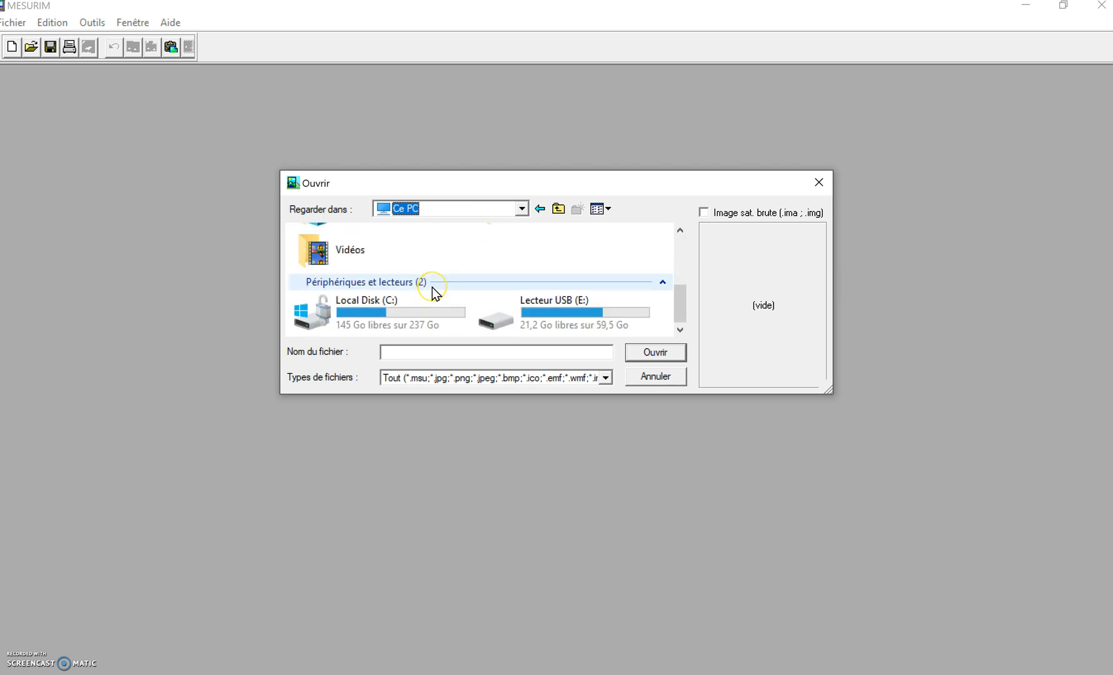
double_click(540, 317)
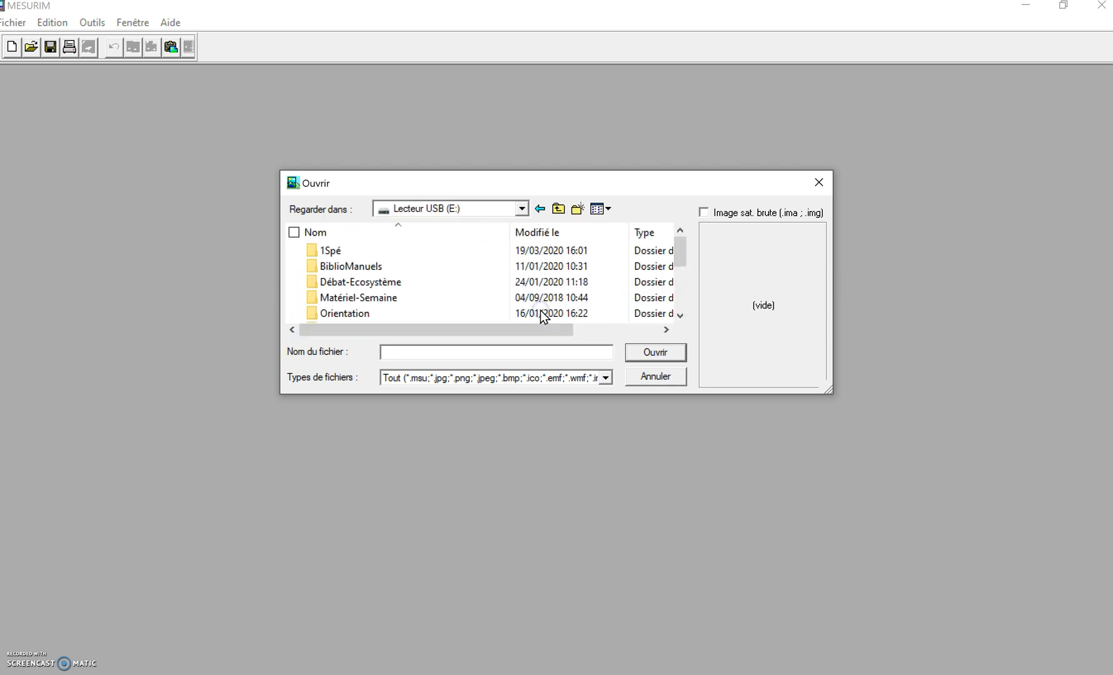
scroll(422, 266, "down", 2)
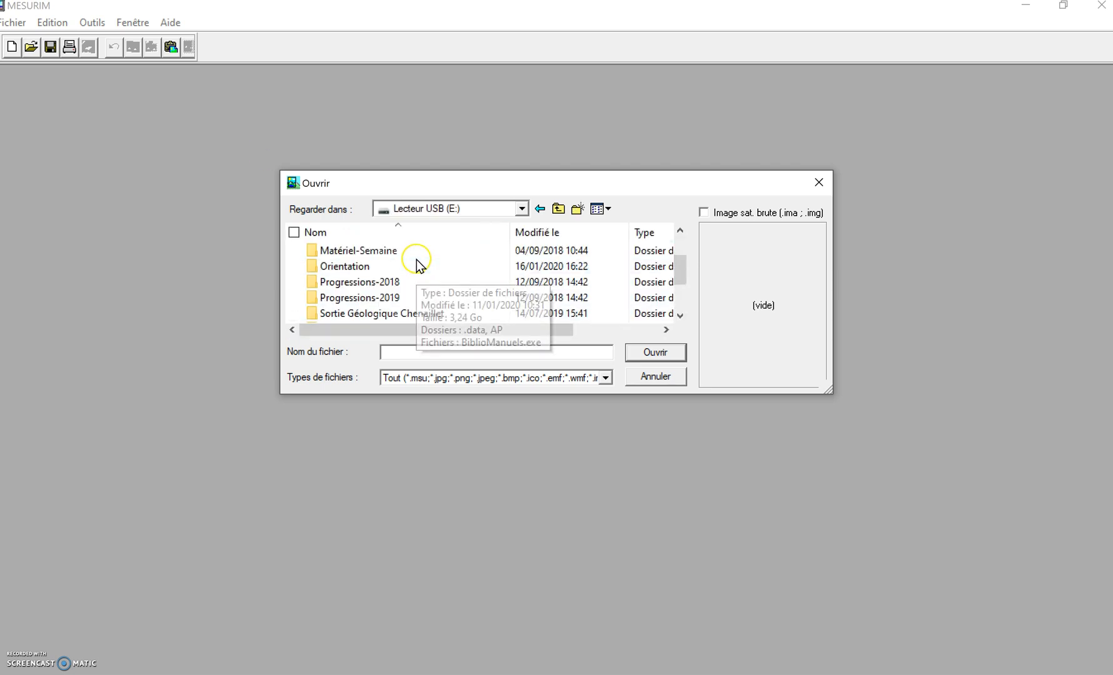
double_click(405, 282)
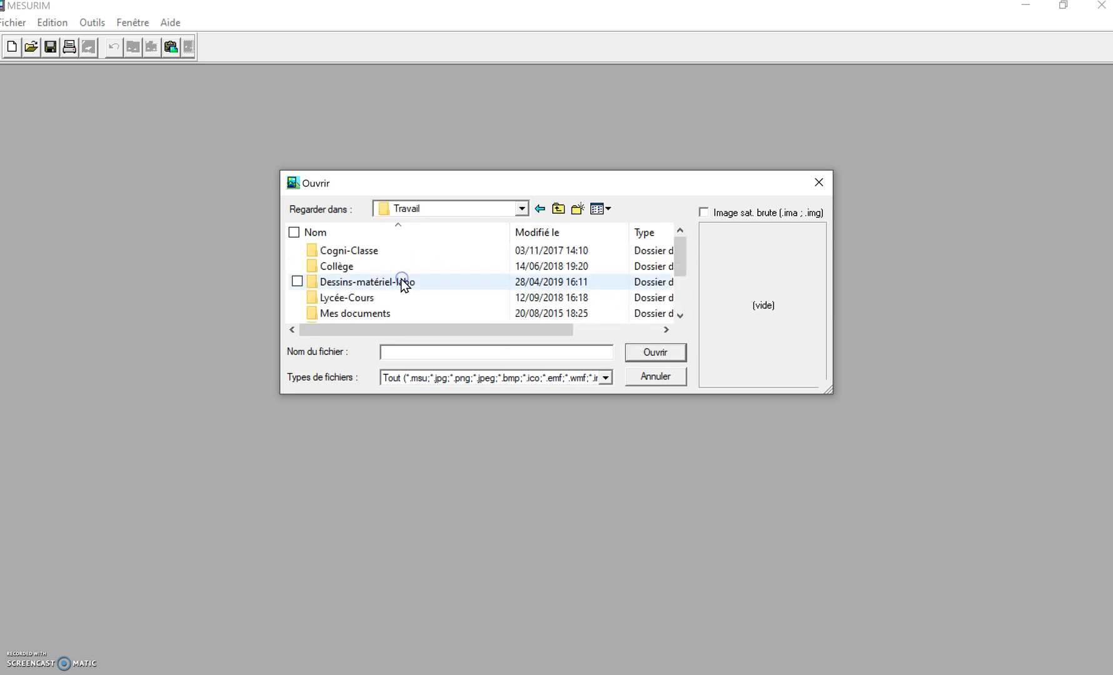
Step: Open the Lycée-Cours folder and go through Lycée-2019 into Premières-2019
scroll(406, 272, "down", 1)
double_click(404, 253)
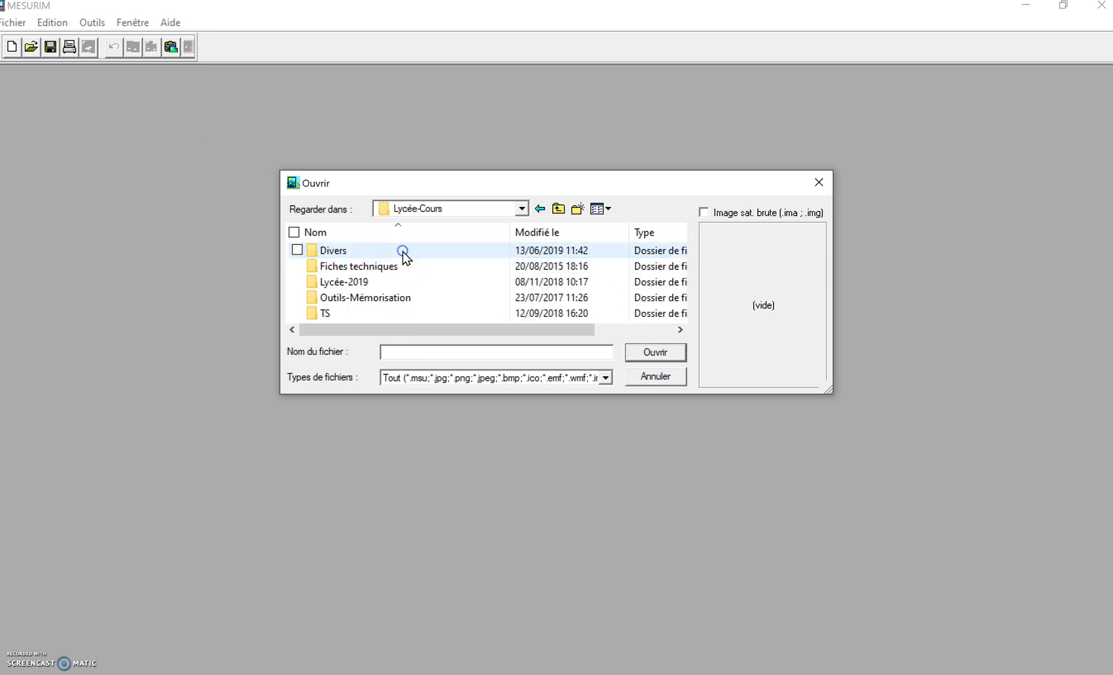
double_click(411, 288)
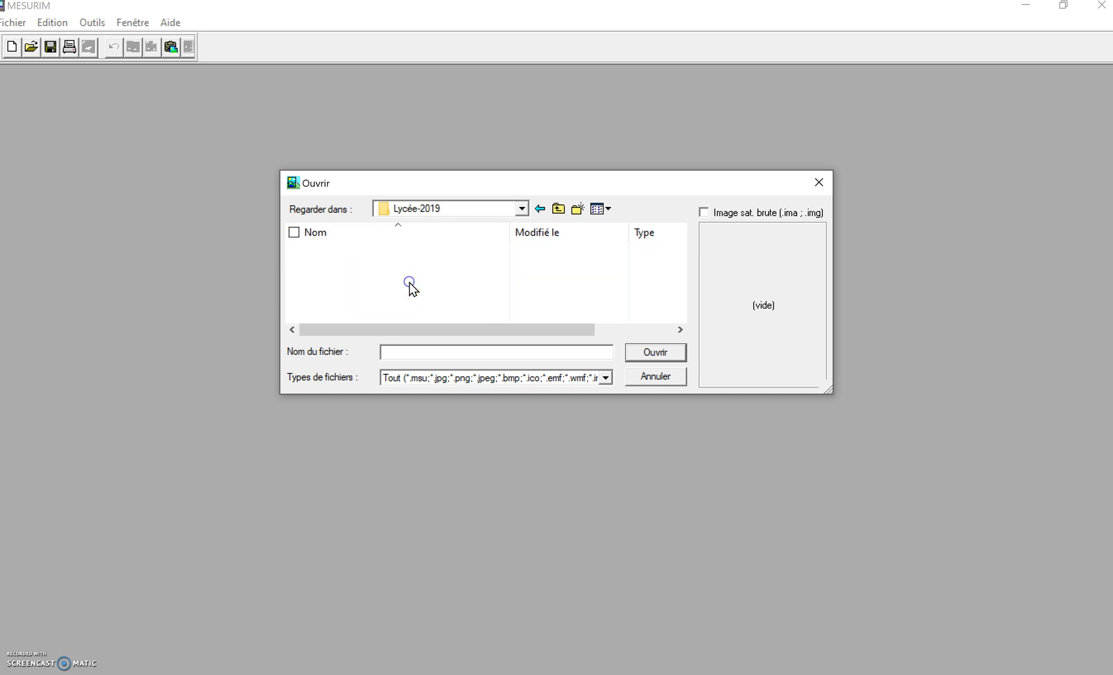
scroll(410, 288, "down", 1)
double_click(404, 299)
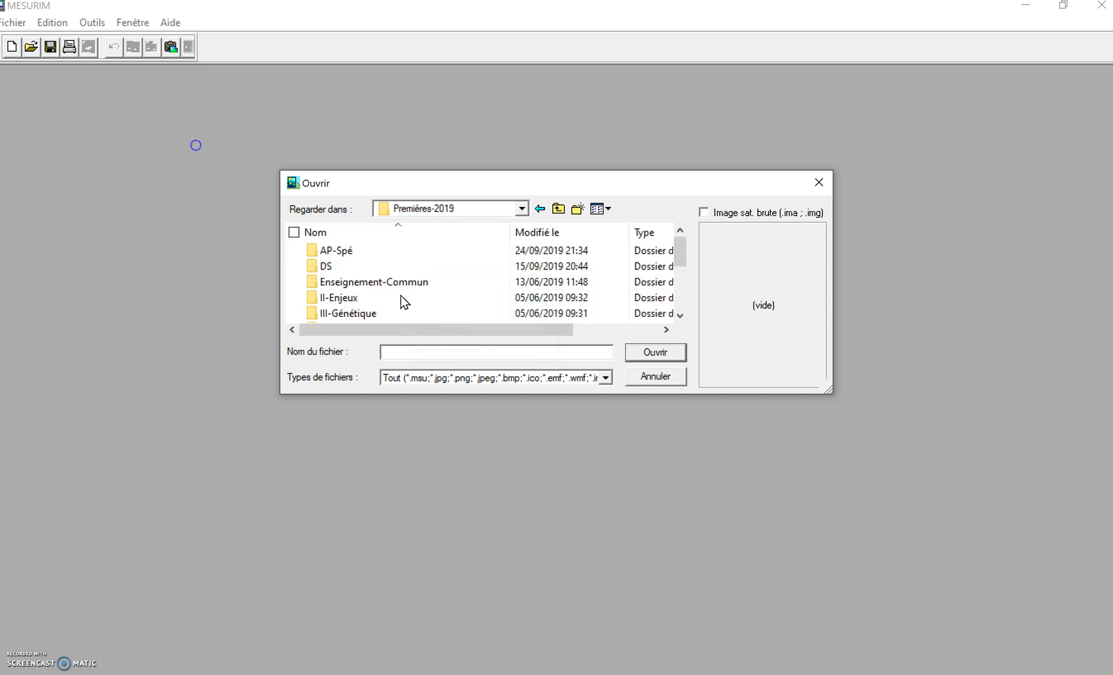
scroll(403, 287, "down", 1)
double_click(403, 282)
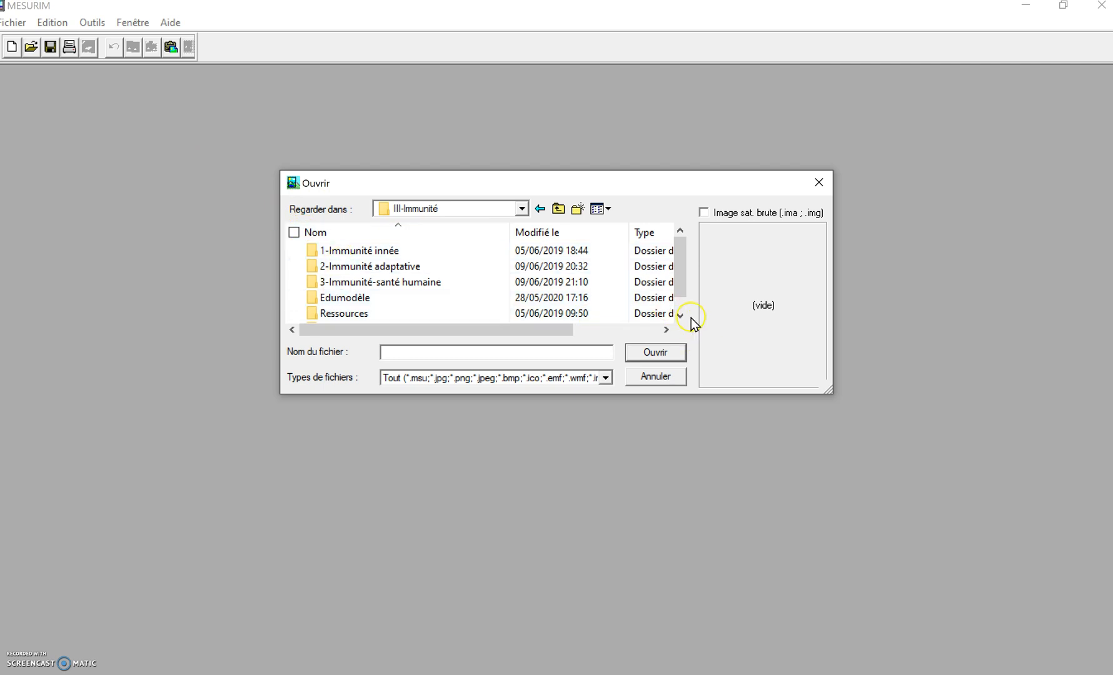
left_click(538, 209)
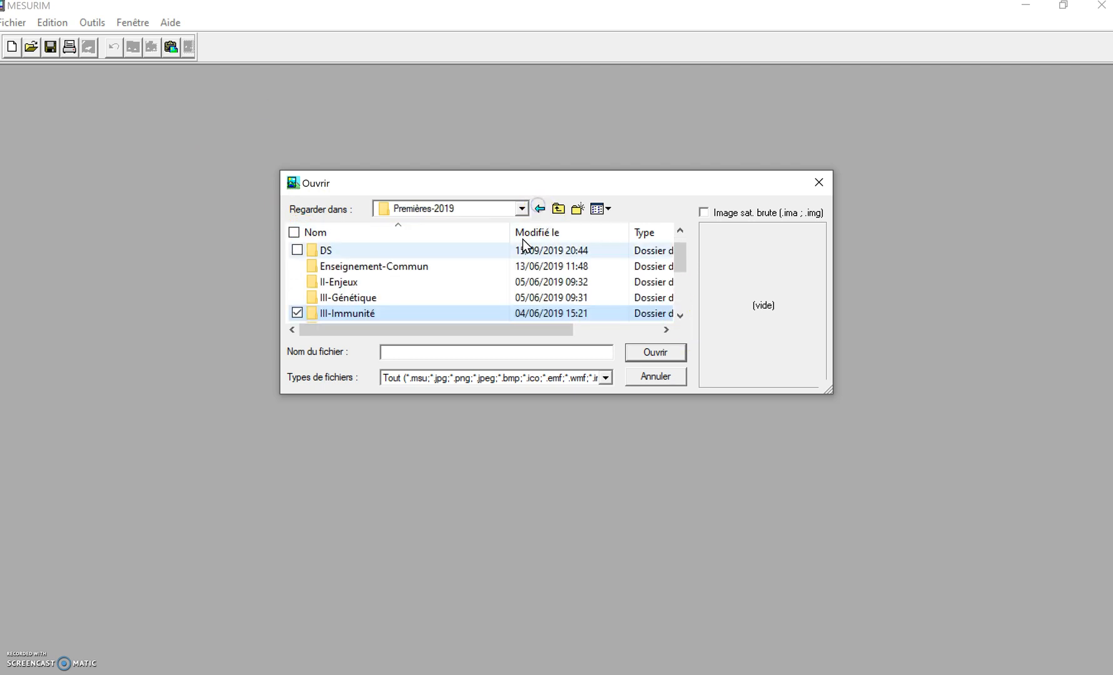
Step: Open the image t=0.JPG from III-Génétique\Ch 3-Antibiotiques\Résultats-Antibiogrammes and bring the Pe disc fully into view
double_click(385, 298)
double_click(397, 282)
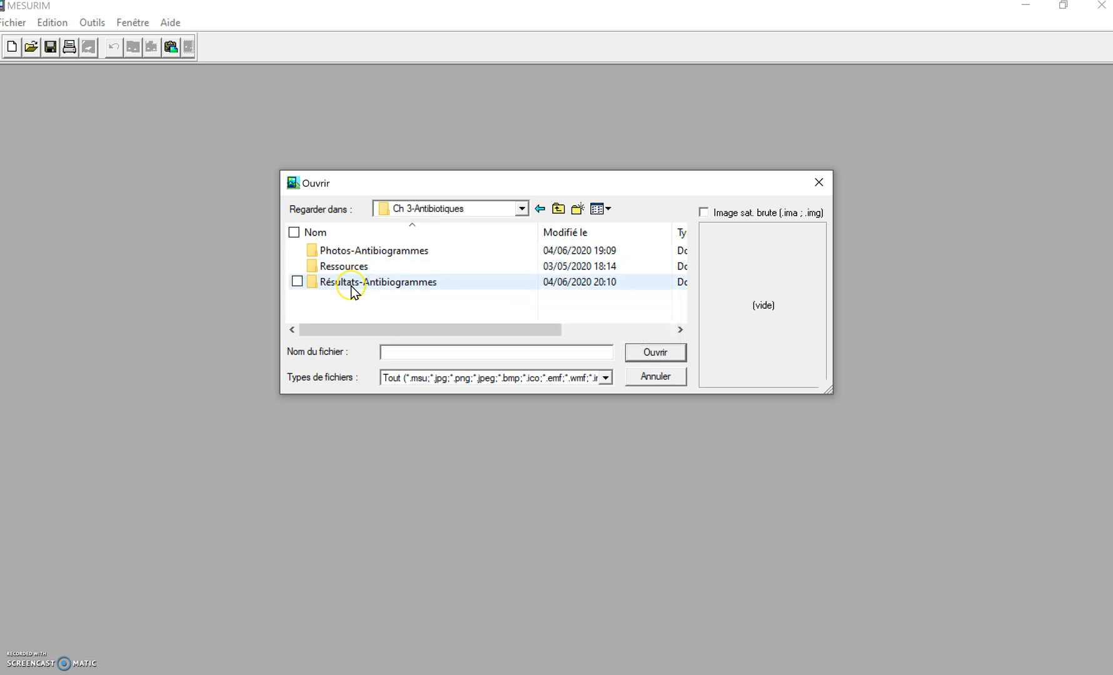
left_click(381, 283)
double_click(382, 285)
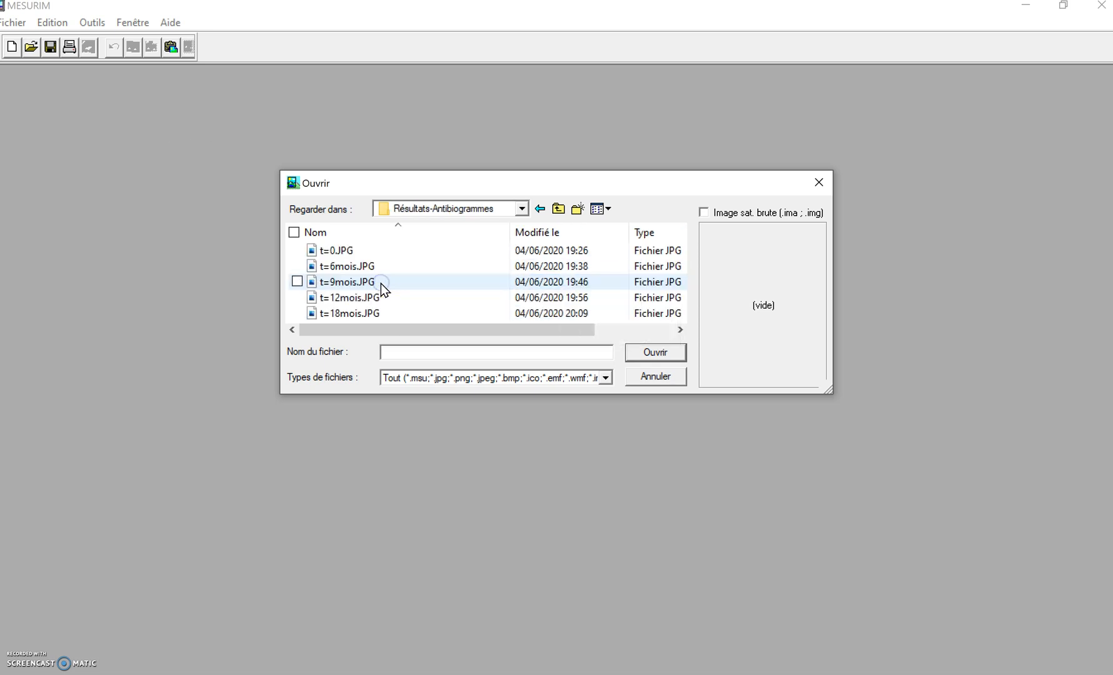
left_click(362, 253)
left_click(658, 355)
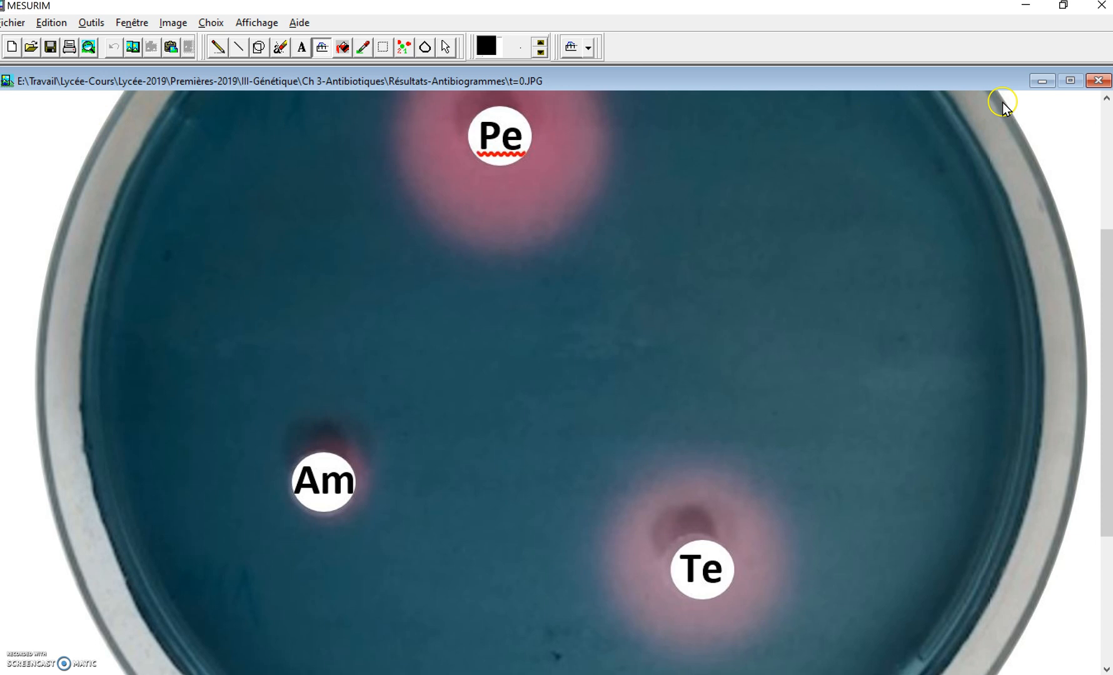
left_click_drag(1103, 293, 1101, 214)
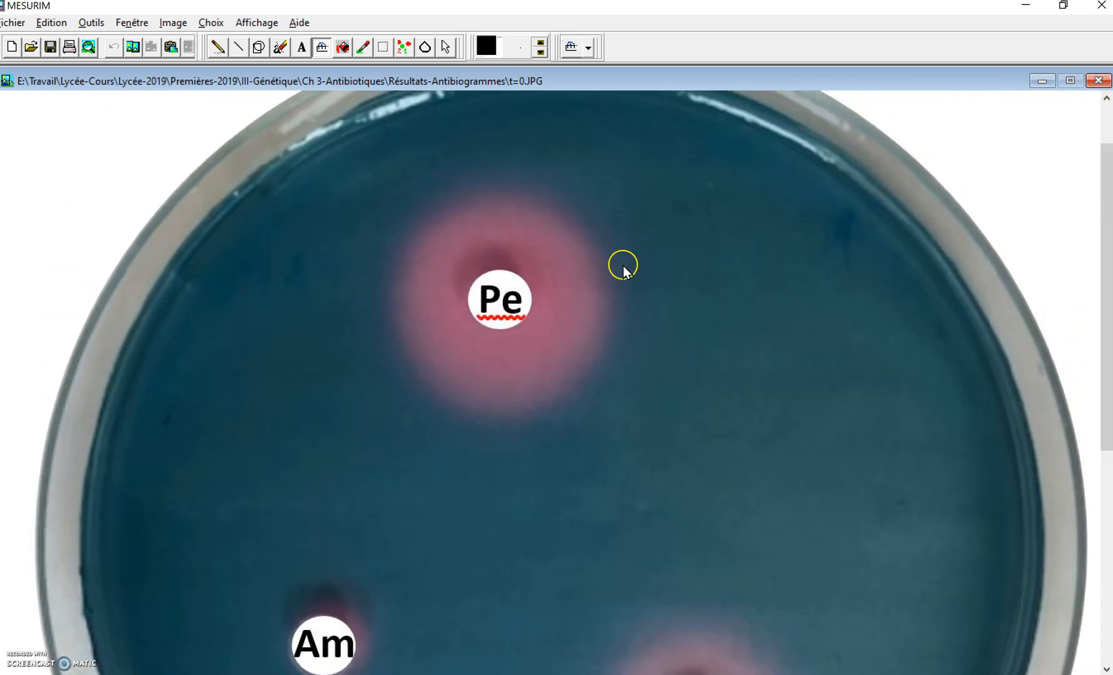